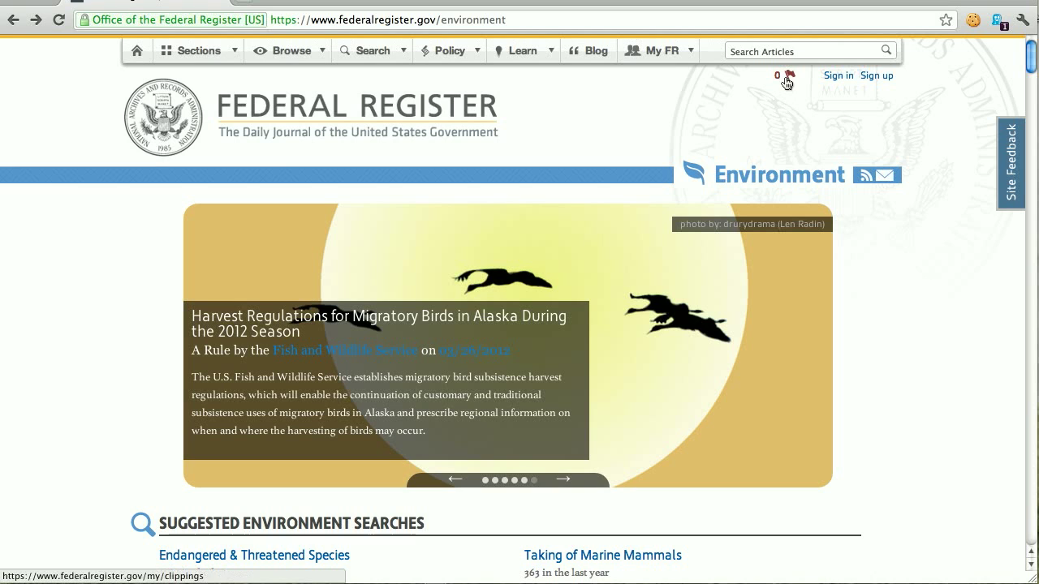
Scroll the Environment section page down to the Suggested Environment Searches list.
{"action": "scroll", "coordinate": [933, 308], "scroll_direction": "down", "scroll_amount": 3}
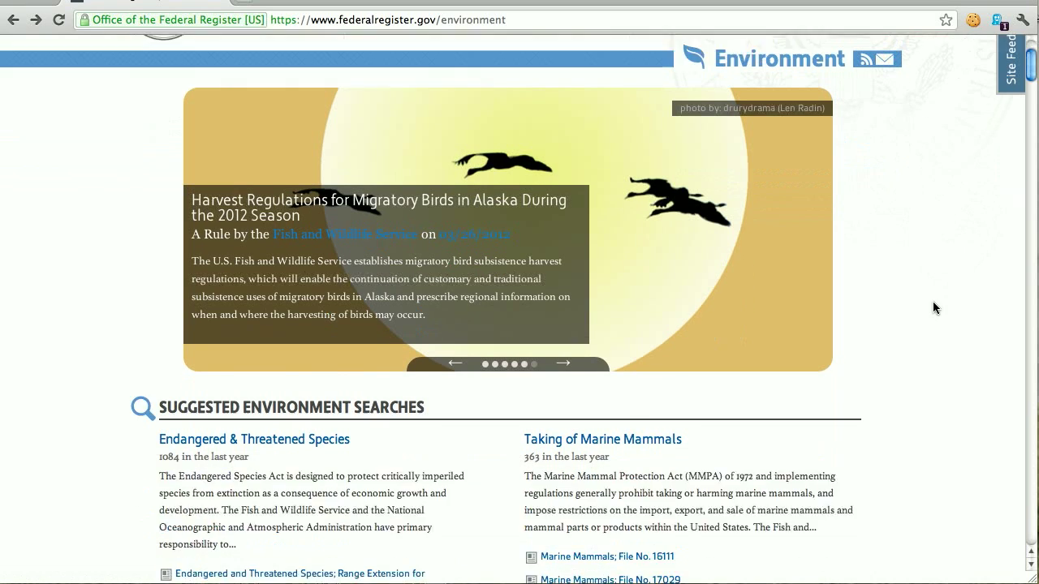
{"action": "scroll", "coordinate": [933, 307], "scroll_direction": "down", "scroll_amount": 2}
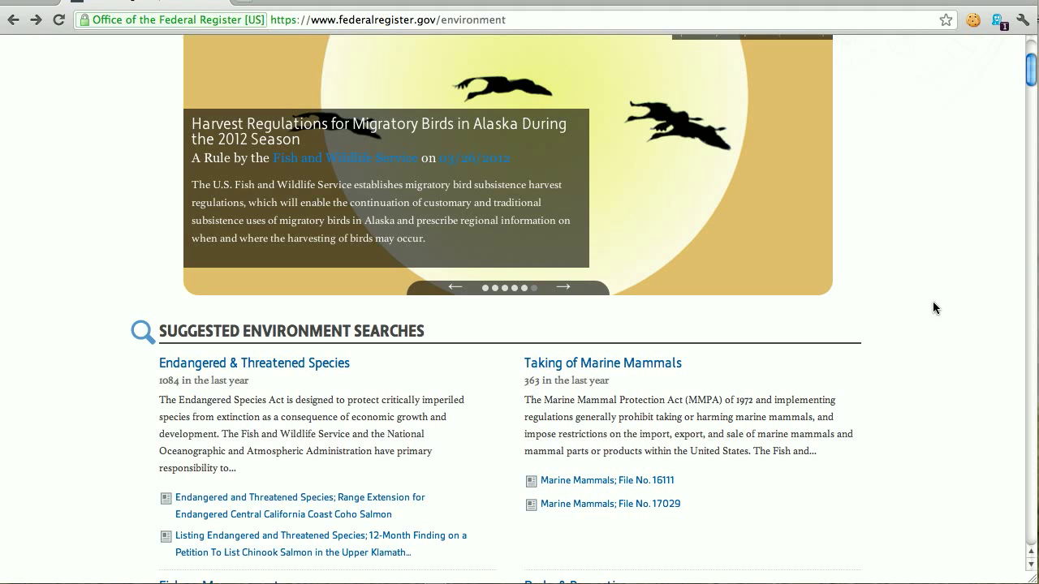
Open the Coho Salmon range-extension rule from the Endangered & Threatened Species suggested search.
{"action": "left_click", "coordinate": [283, 364]}
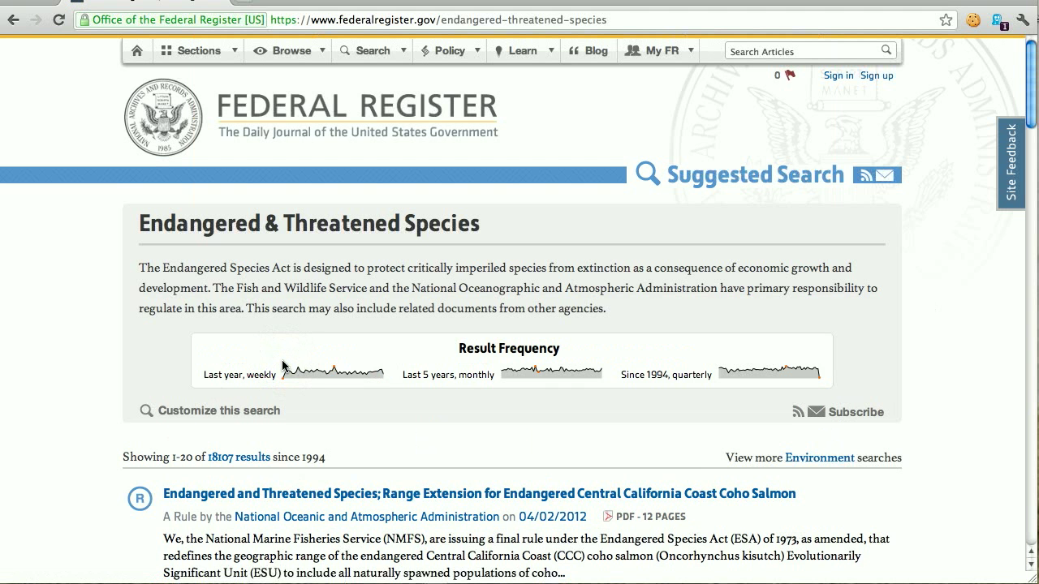
{"action": "left_click", "coordinate": [427, 493]}
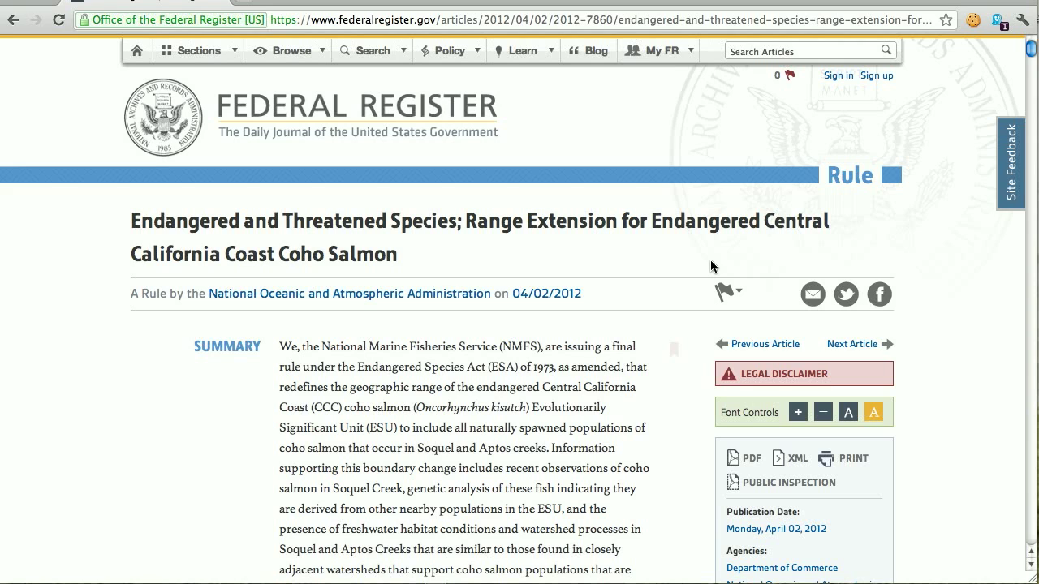
Clip the Coho Salmon rule to My Clipboard and go back to the search results.
{"action": "mouse_move", "coordinate": [719, 288]}
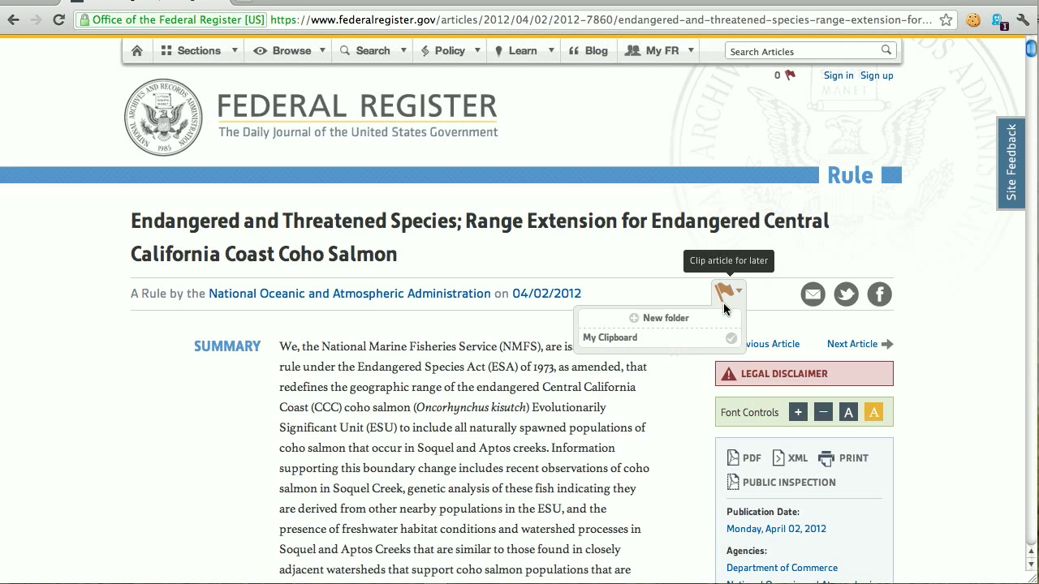
{"action": "left_click", "coordinate": [697, 344]}
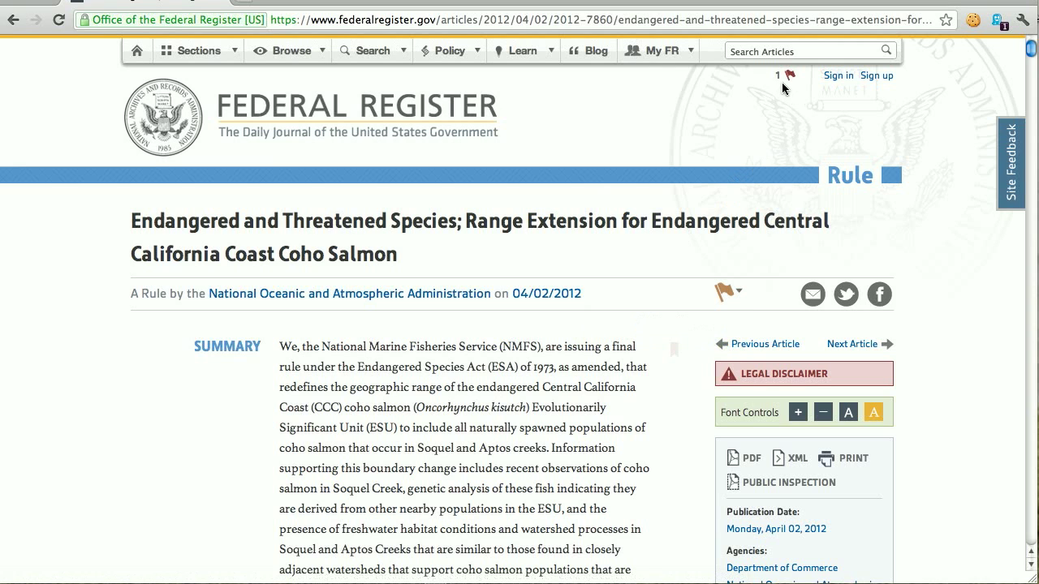
{"action": "left_click", "coordinate": [5, 27]}
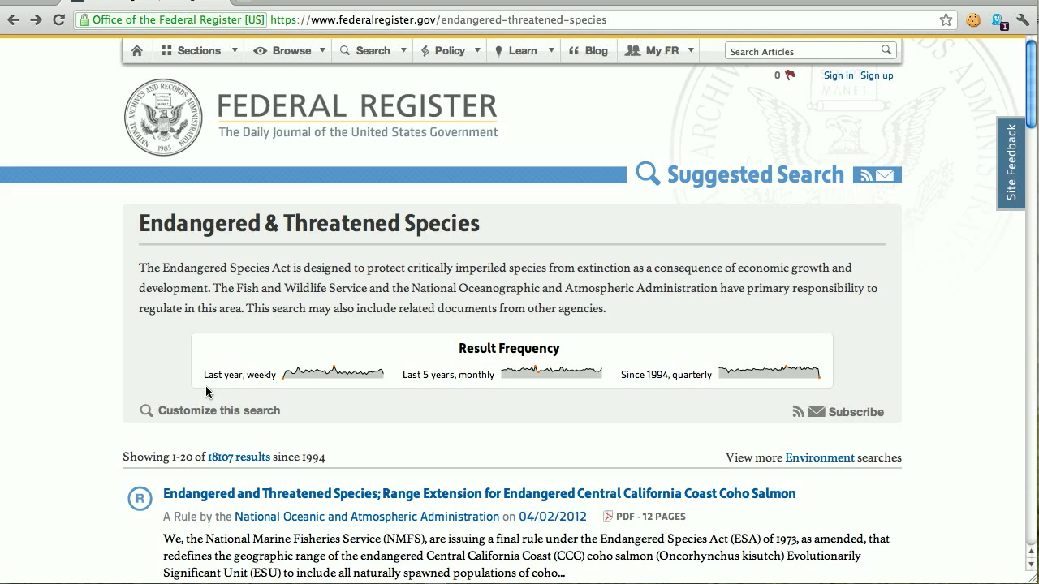
Add 'salmon' to the endangered species search and sort the 1,953 results newest first.
{"action": "left_click", "coordinate": [206, 410]}
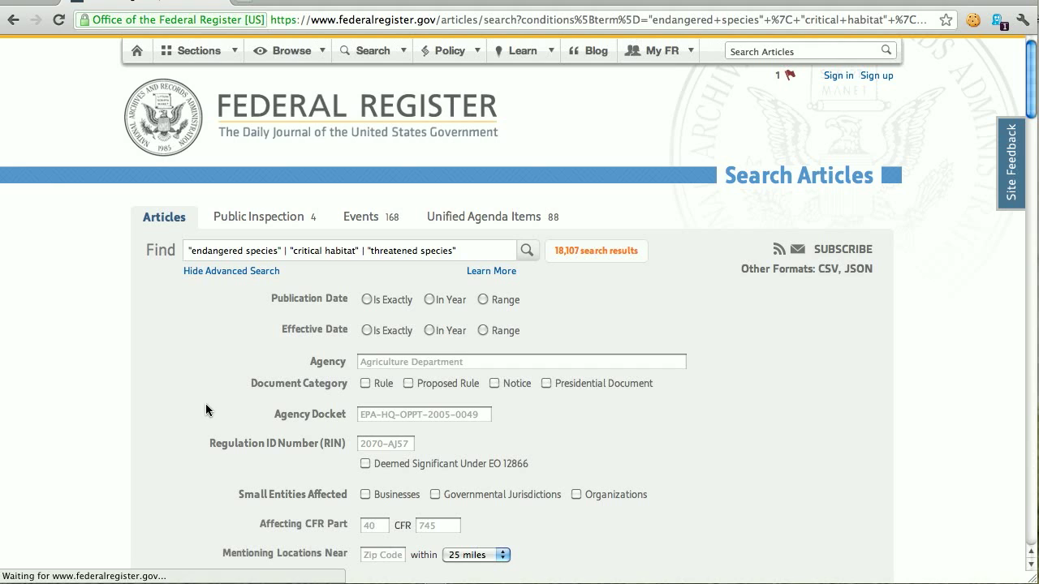
{"action": "left_click", "coordinate": [469, 256]}
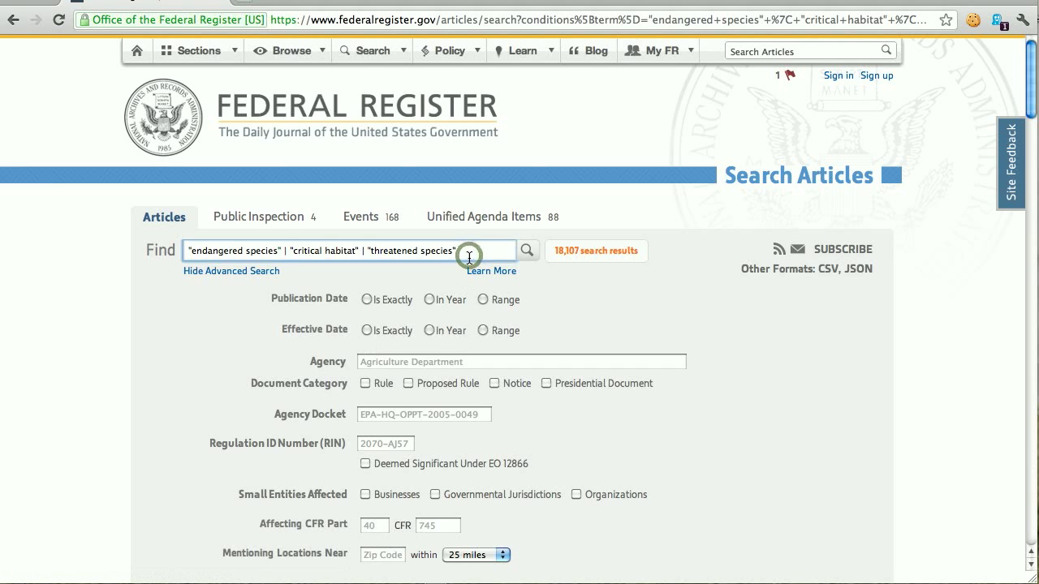
{"action": "type", "text": "salmon"}
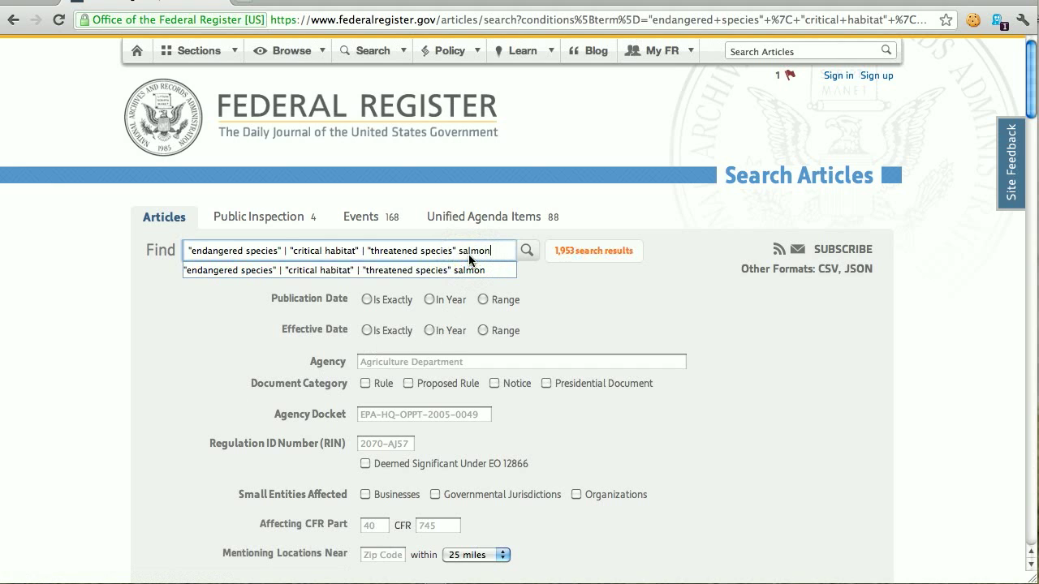
{"action": "left_click", "coordinate": [535, 257]}
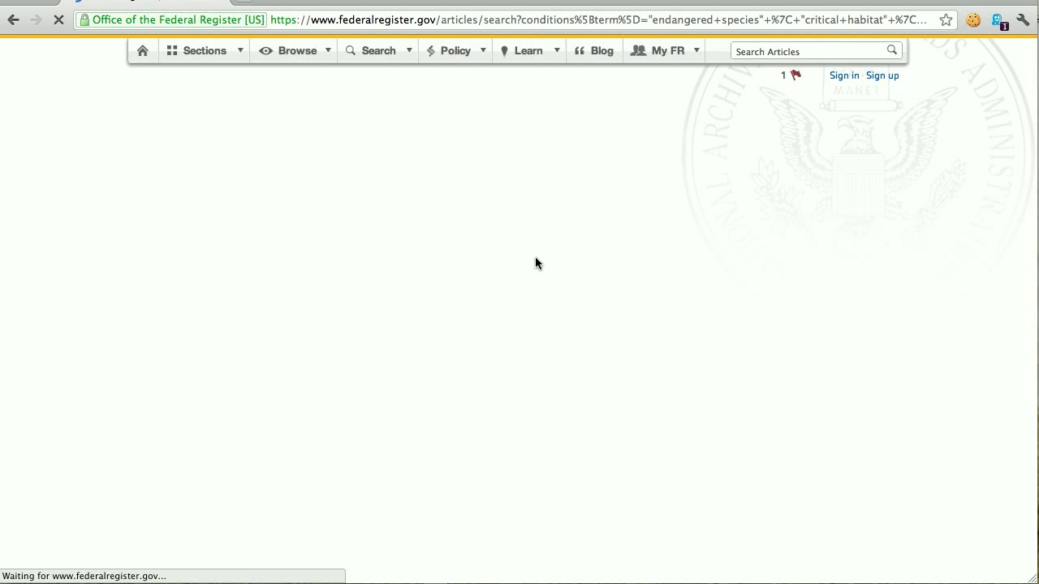
{"action": "left_click", "coordinate": [814, 342]}
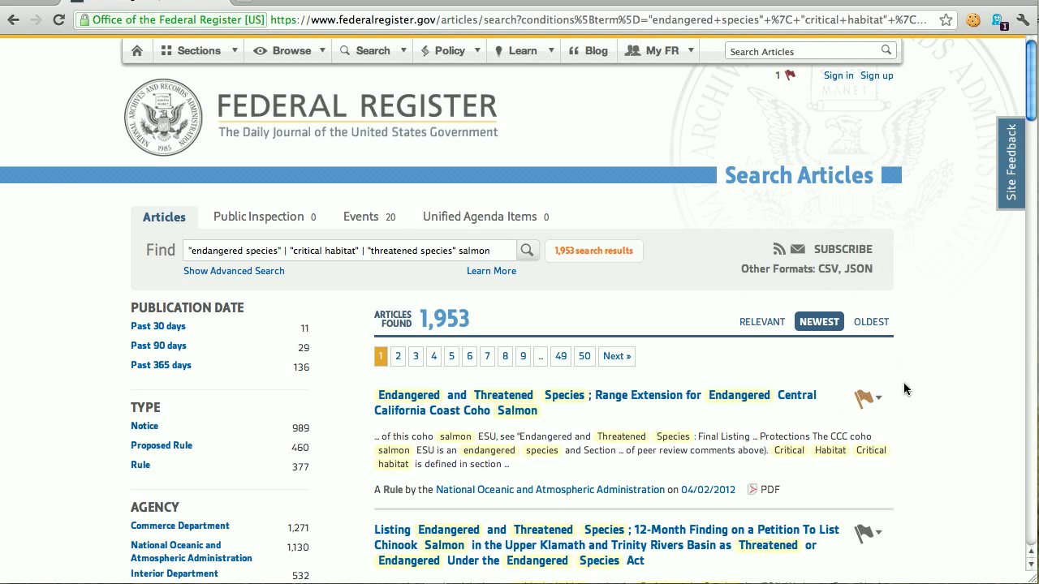
Clip the Longfin Smelt finding, Washington State fishery notice and Remanded Biological Opinions notice.
{"action": "mouse_move", "coordinate": [877, 398]}
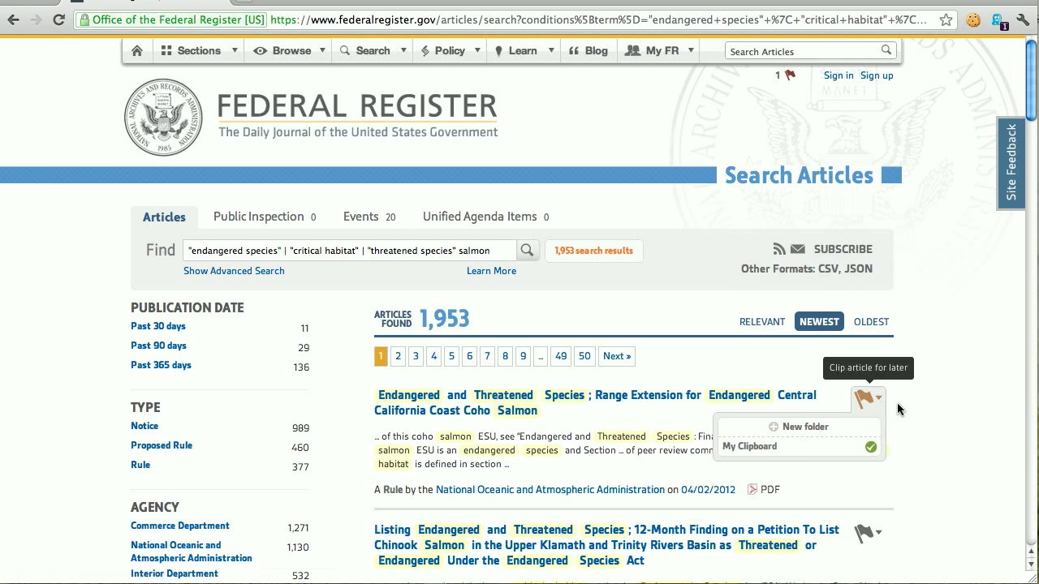
{"action": "scroll", "coordinate": [914, 473], "scroll_direction": "down", "scroll_amount": 1}
{"action": "scroll", "coordinate": [913, 474], "scroll_direction": "down", "scroll_amount": 5}
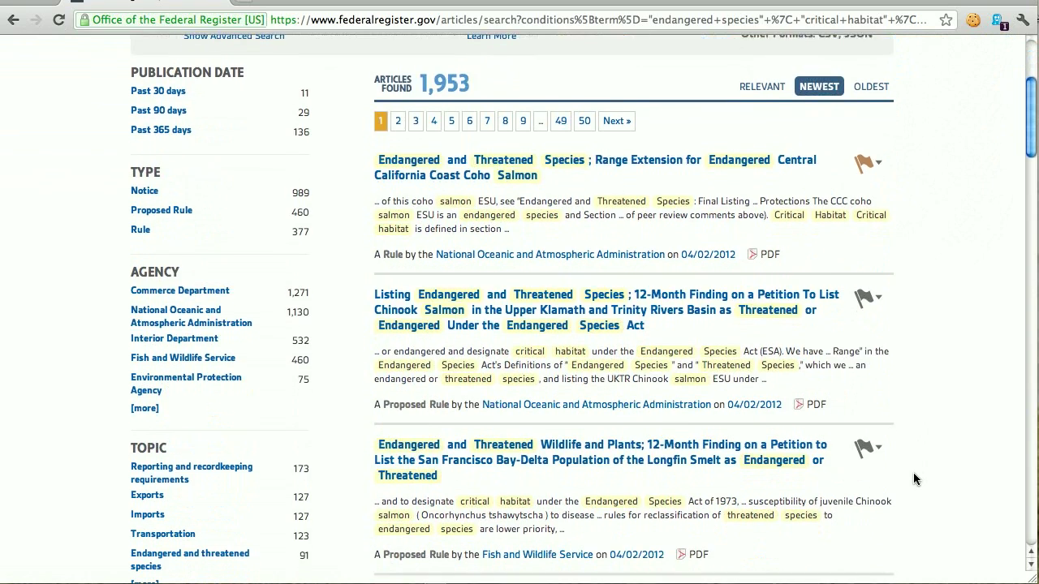
{"action": "mouse_move", "coordinate": [867, 327]}
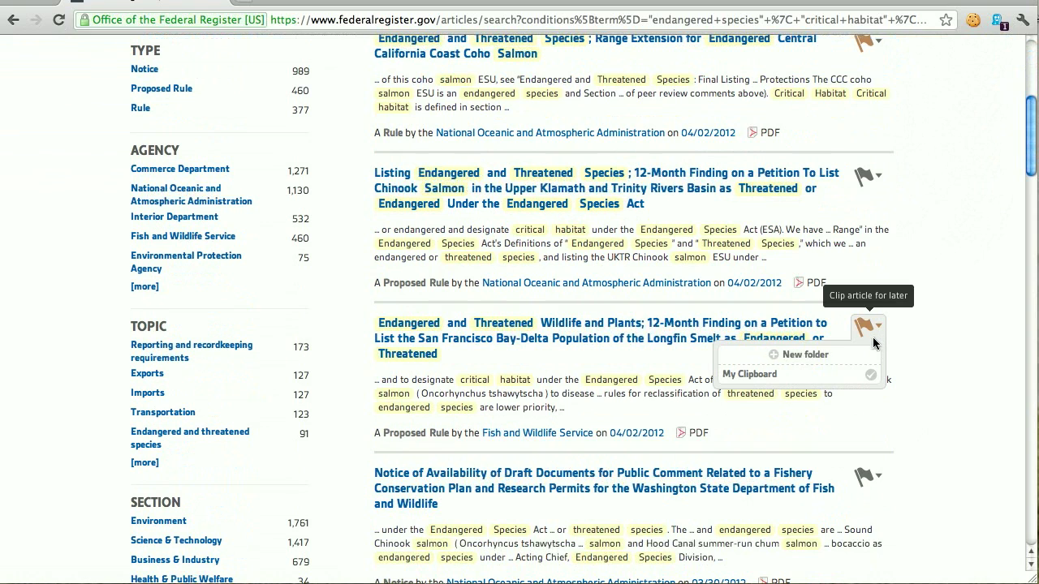
{"action": "left_click", "coordinate": [873, 375]}
{"action": "mouse_move", "coordinate": [867, 477]}
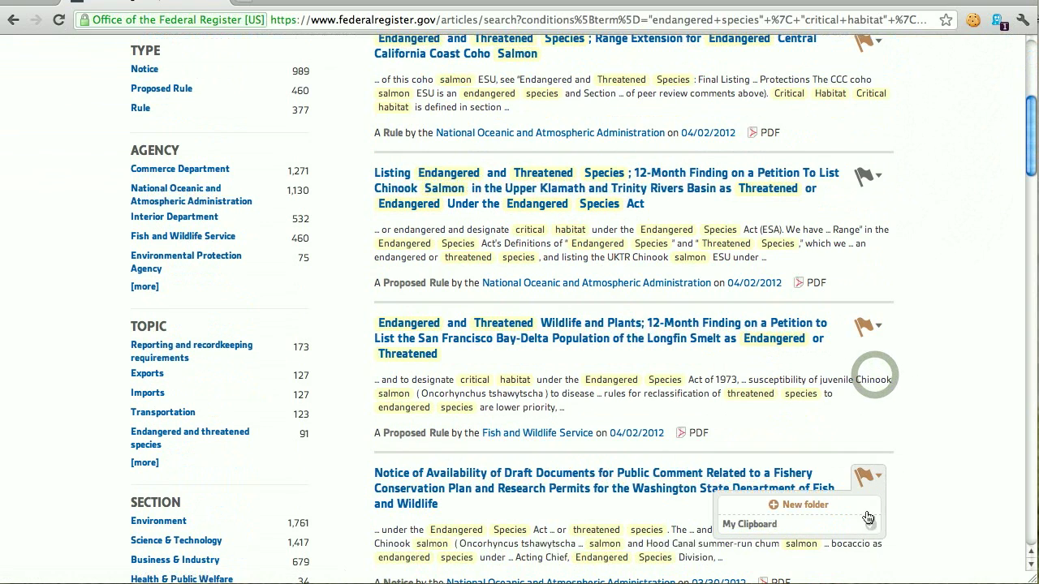
{"action": "left_click", "coordinate": [867, 524]}
{"action": "scroll", "coordinate": [912, 491], "scroll_direction": "down", "scroll_amount": 3}
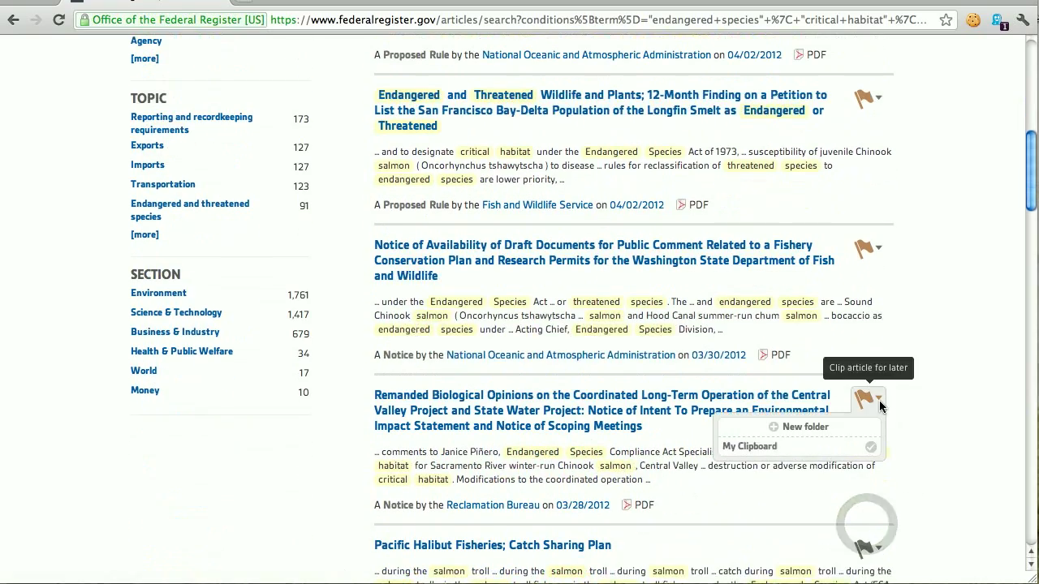
{"action": "left_click", "coordinate": [873, 449]}
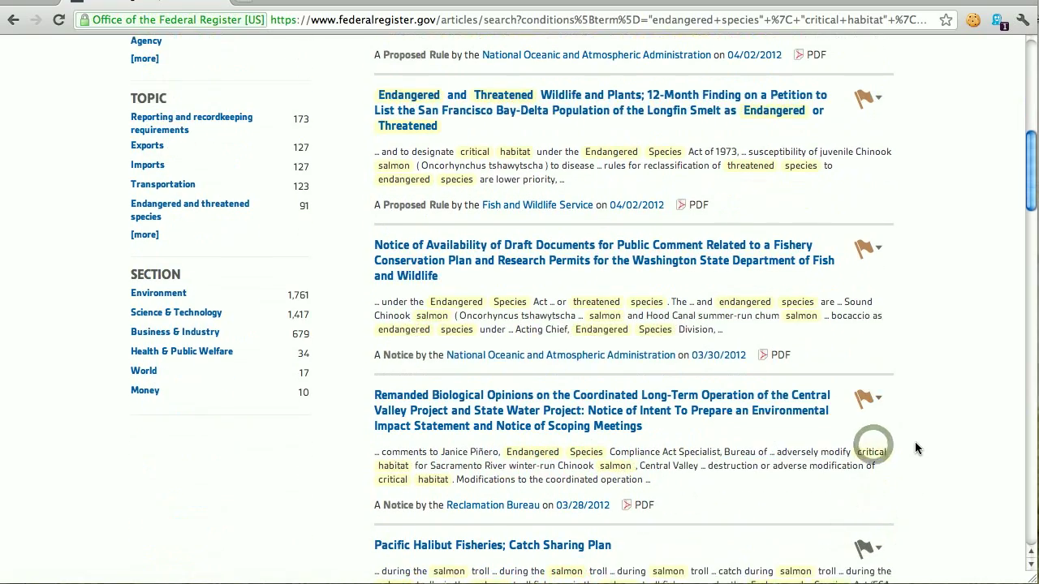
Return to the top and open the My Clipboard page holding 4 clippings.
{"action": "scroll", "coordinate": [915, 442], "scroll_direction": "up", "scroll_amount": 10}
{"action": "scroll", "coordinate": [915, 448], "scroll_direction": "up", "scroll_amount": 2}
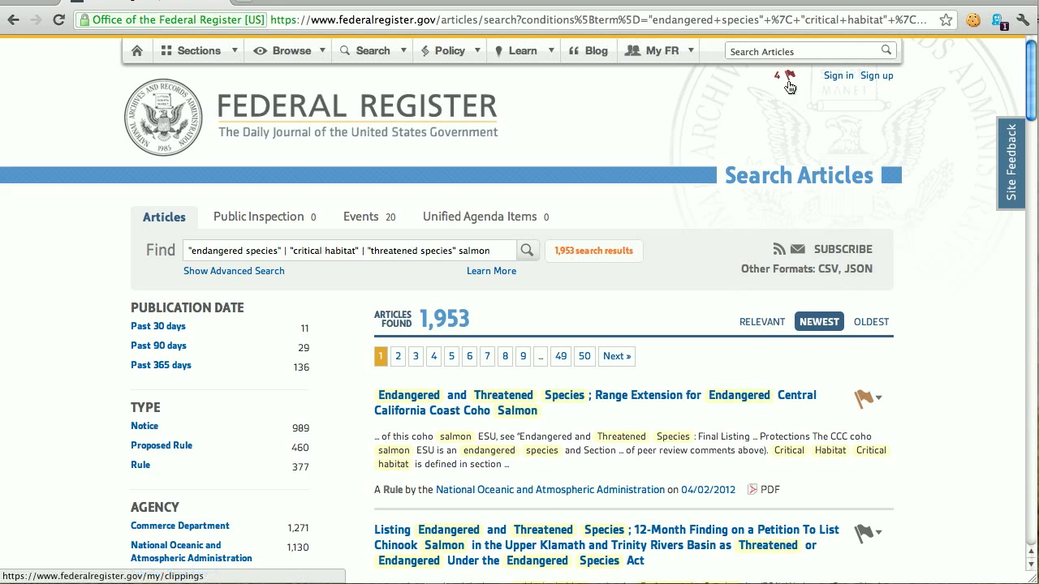
{"action": "left_click", "coordinate": [667, 75]}
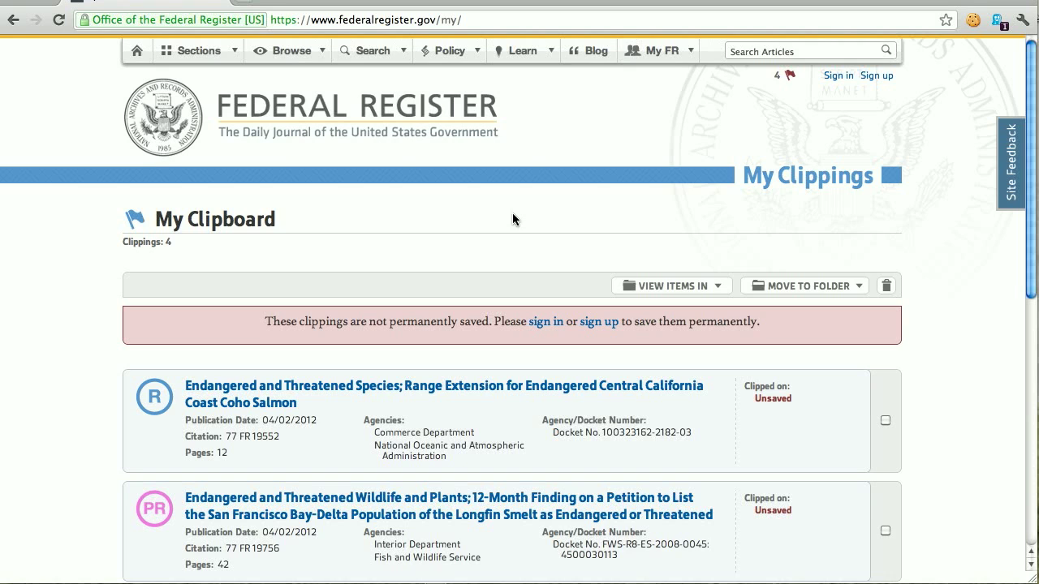
Review the four clipped articles and their type badges on My Clipboard.
{"action": "scroll", "coordinate": [512, 219], "scroll_direction": "down", "scroll_amount": 5}
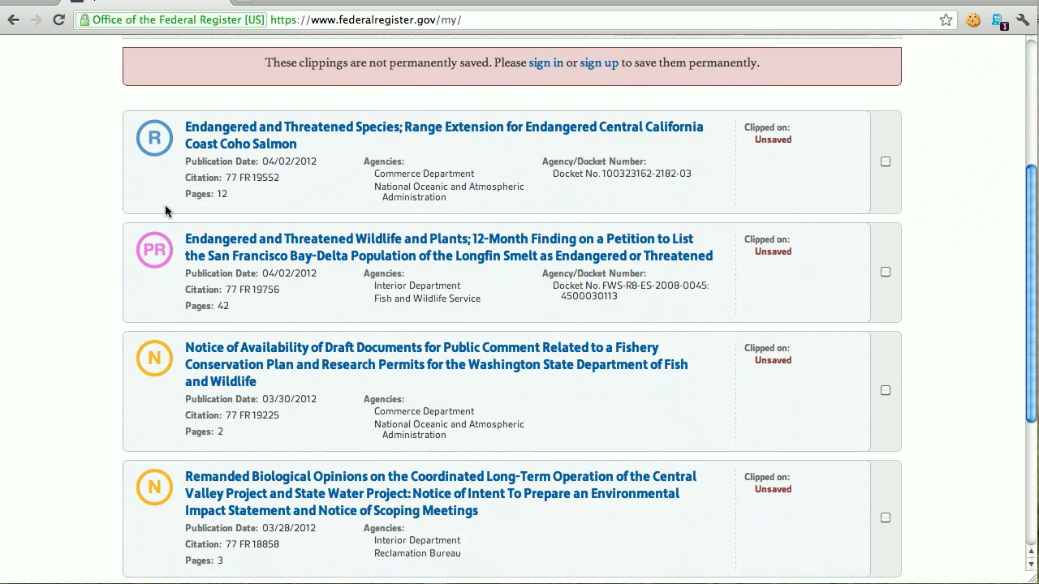
{"action": "mouse_move", "coordinate": [158, 151]}
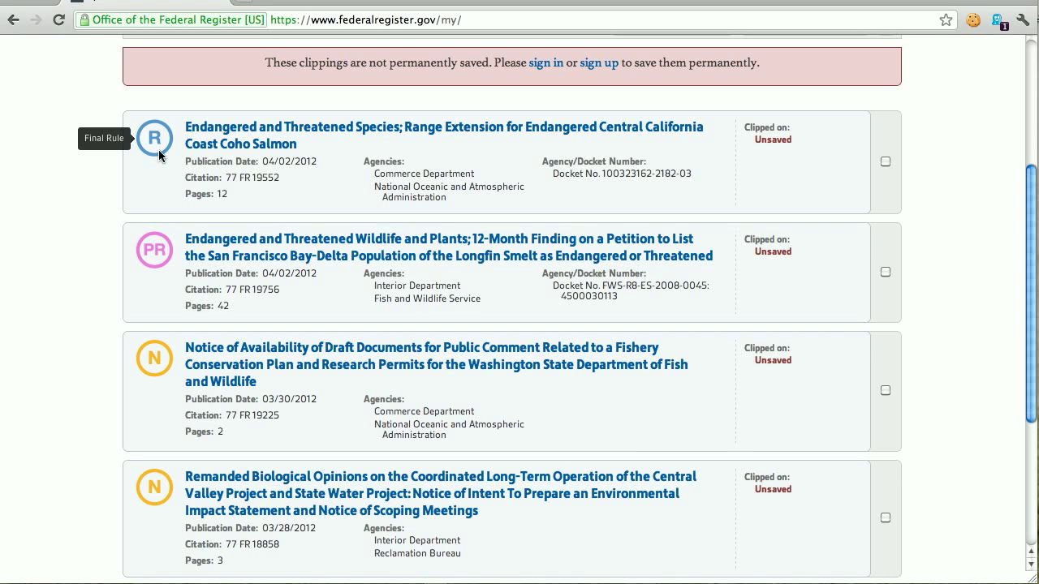
{"action": "mouse_move", "coordinate": [151, 252]}
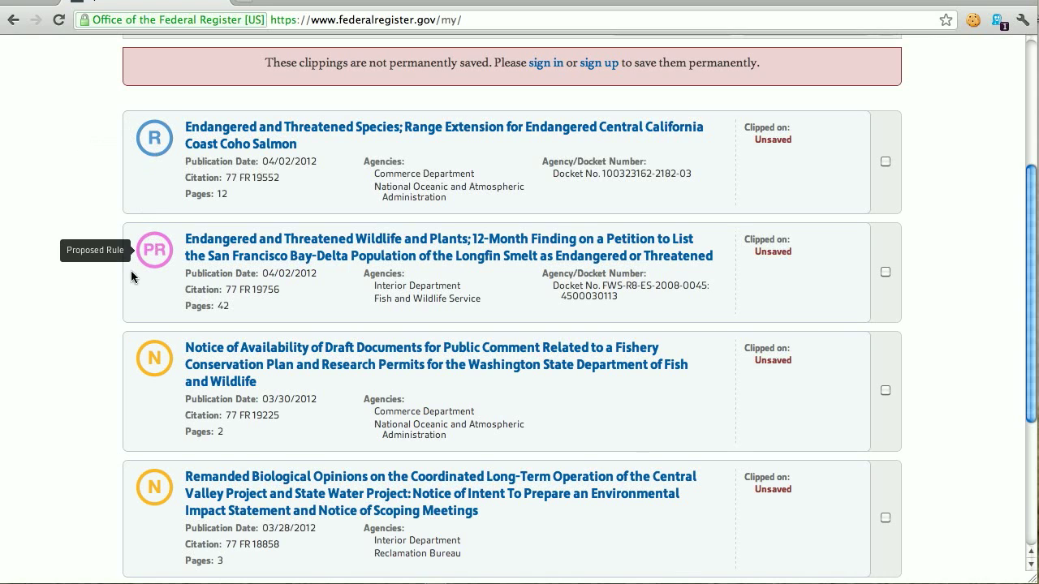
{"action": "mouse_move", "coordinate": [159, 359]}
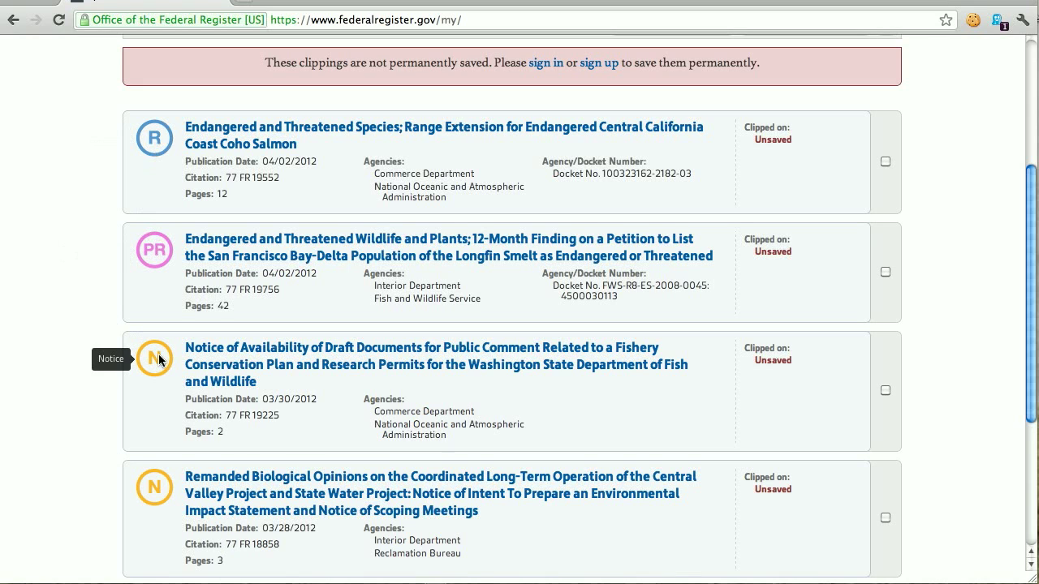
{"action": "scroll", "coordinate": [158, 359], "scroll_direction": "up", "scroll_amount": 2}
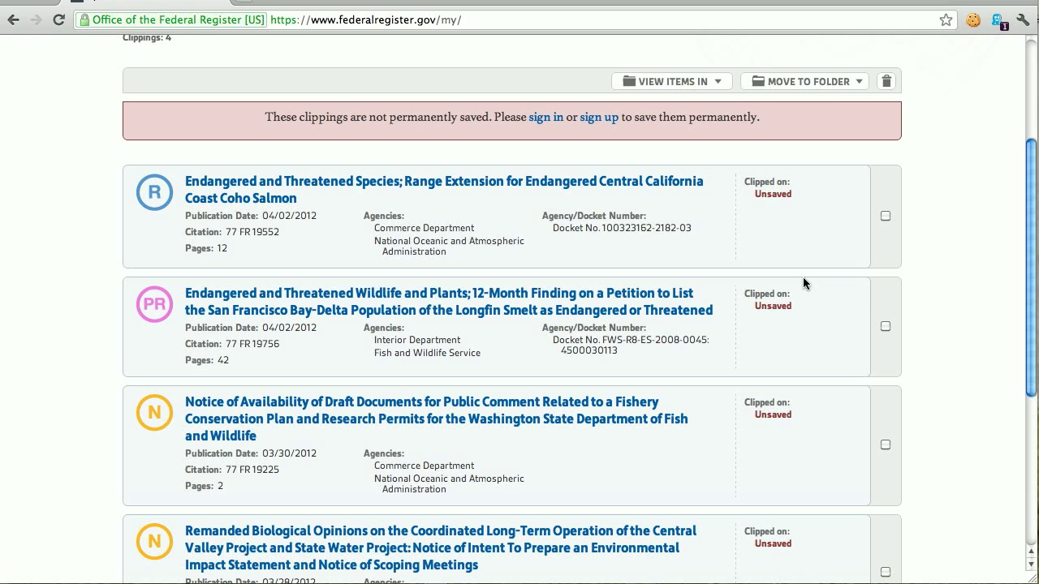
{"action": "scroll", "coordinate": [803, 280], "scroll_direction": "down", "scroll_amount": 3}
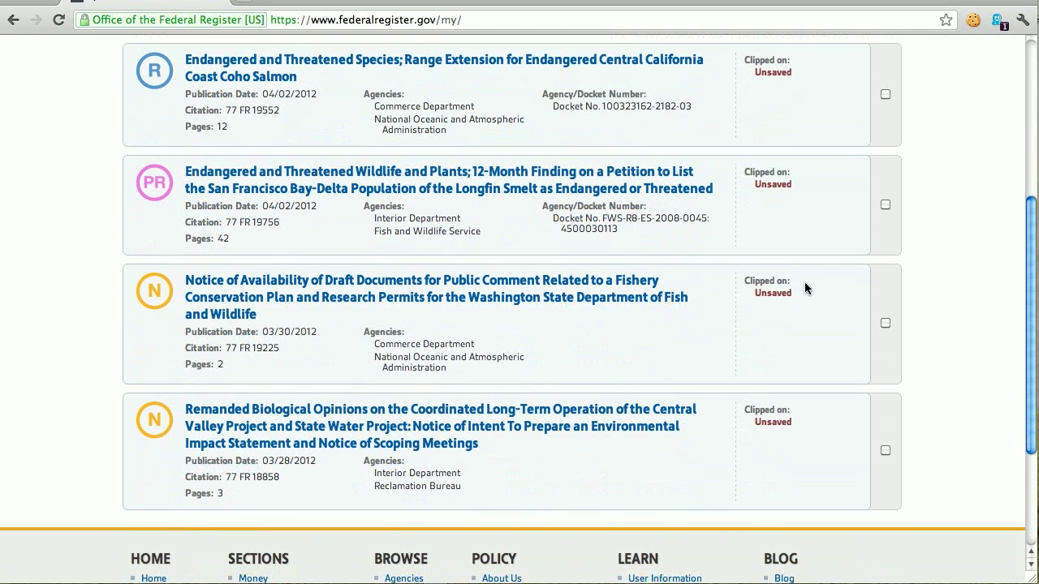
Delete the Washington State fishery notice from the clipboard, leaving 3 clippings.
{"action": "left_click", "coordinate": [886, 323]}
{"action": "scroll", "coordinate": [977, 323], "scroll_direction": "up", "scroll_amount": 3}
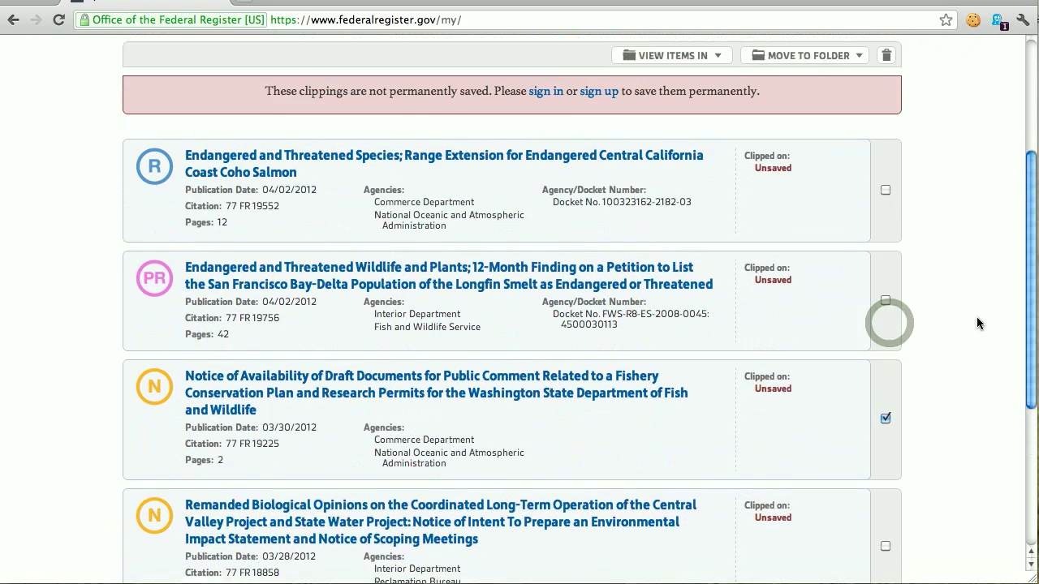
{"action": "left_click", "coordinate": [885, 129]}
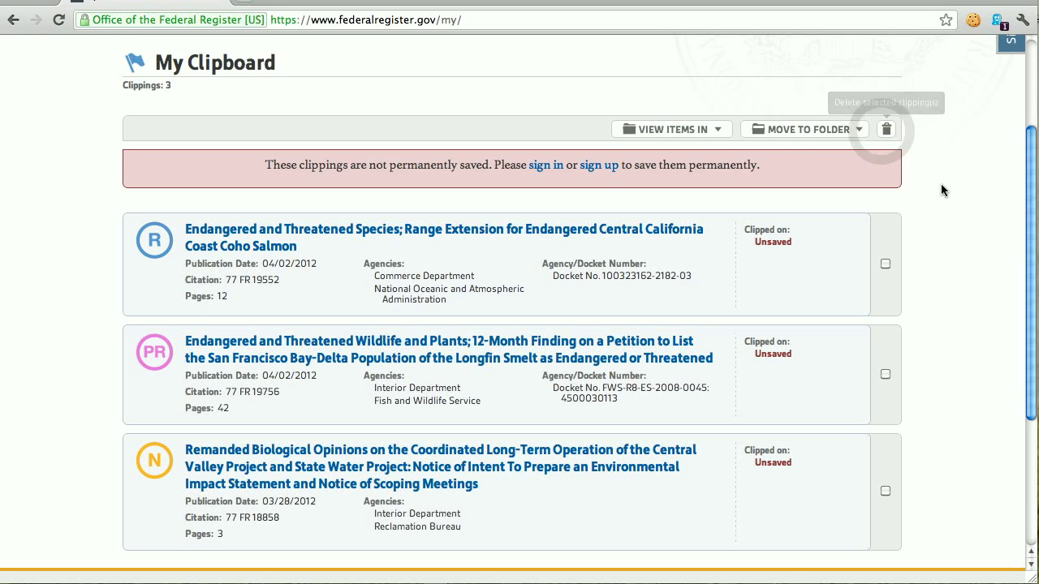
Go to the sign-in page and focus its Email field.
{"action": "scroll", "coordinate": [941, 183], "scroll_direction": "down", "scroll_amount": 1}
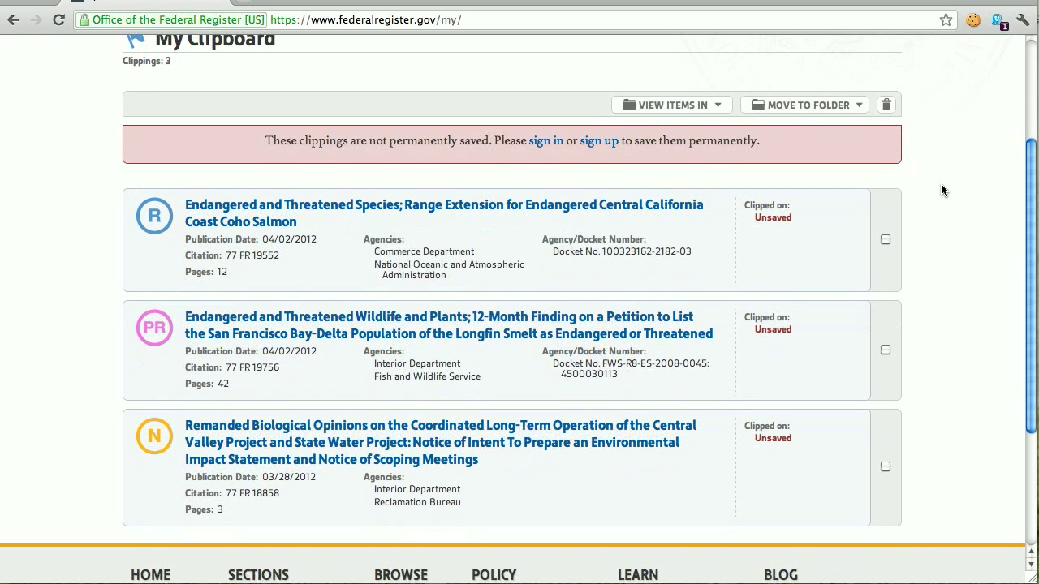
{"action": "scroll", "coordinate": [942, 187], "scroll_direction": "up", "scroll_amount": 5}
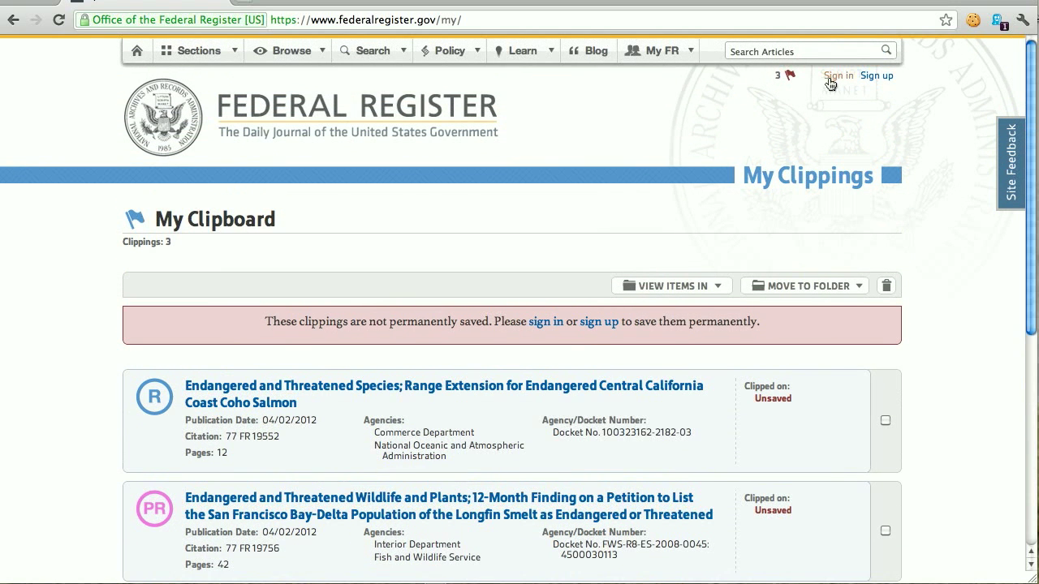
{"action": "left_click", "coordinate": [834, 78]}
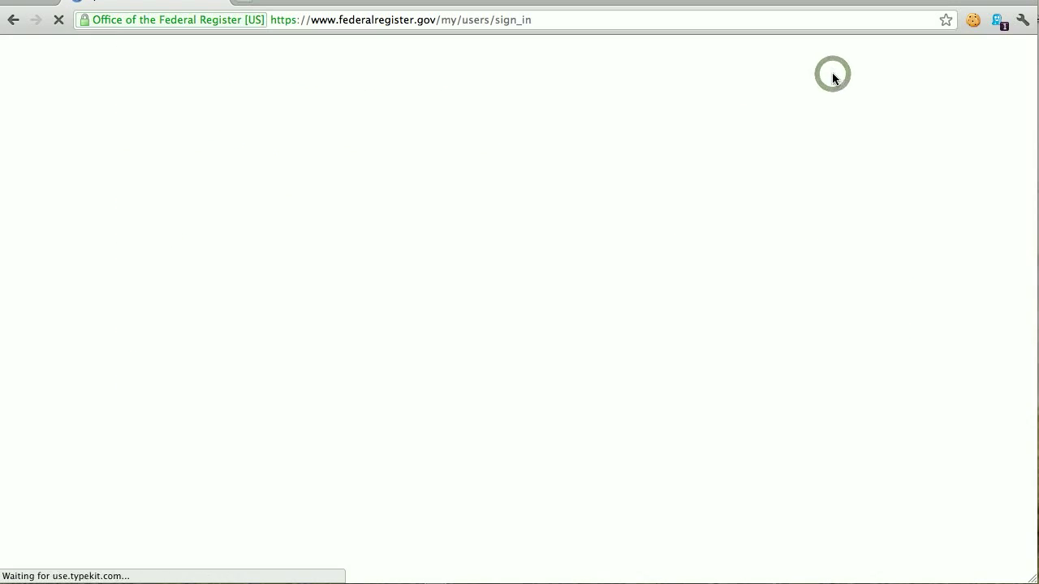
{"action": "left_click", "coordinate": [290, 259]}
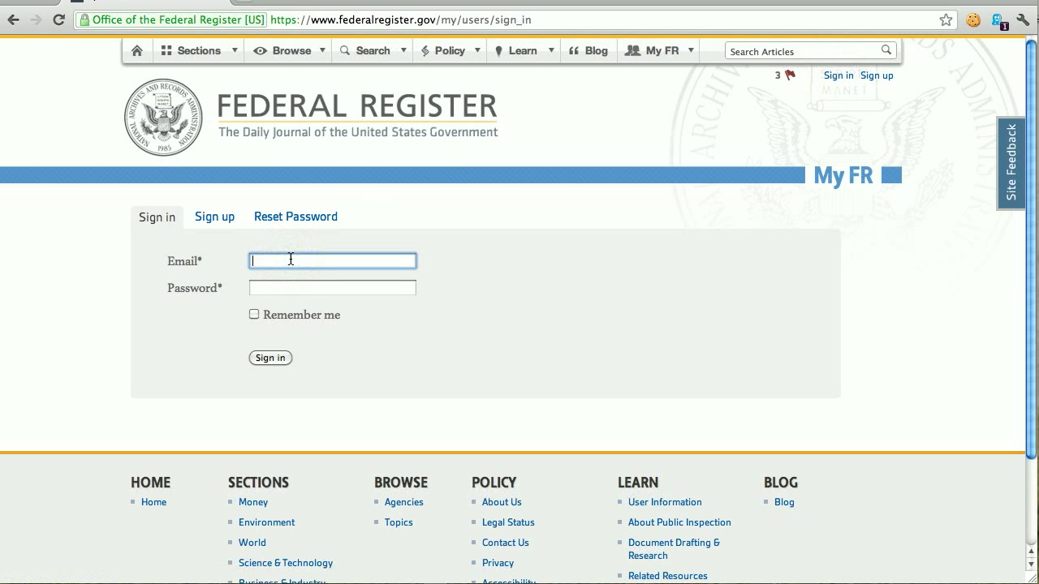
Sign in with the autofilled account e-mail and the account password.
{"action": "type", "text": "inf"}
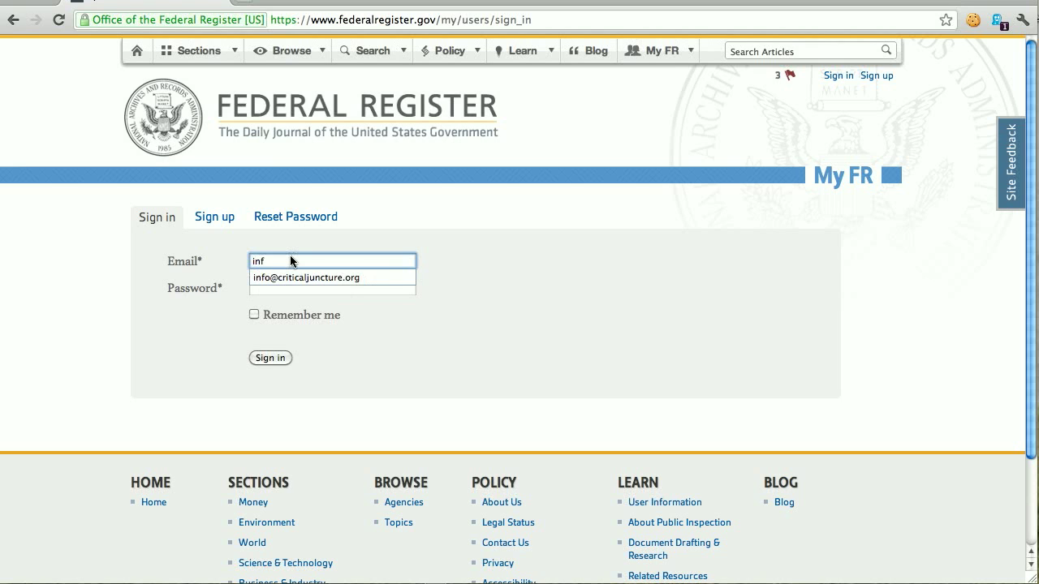
{"action": "key", "text": "Down"}
{"action": "key", "text": "Return"}
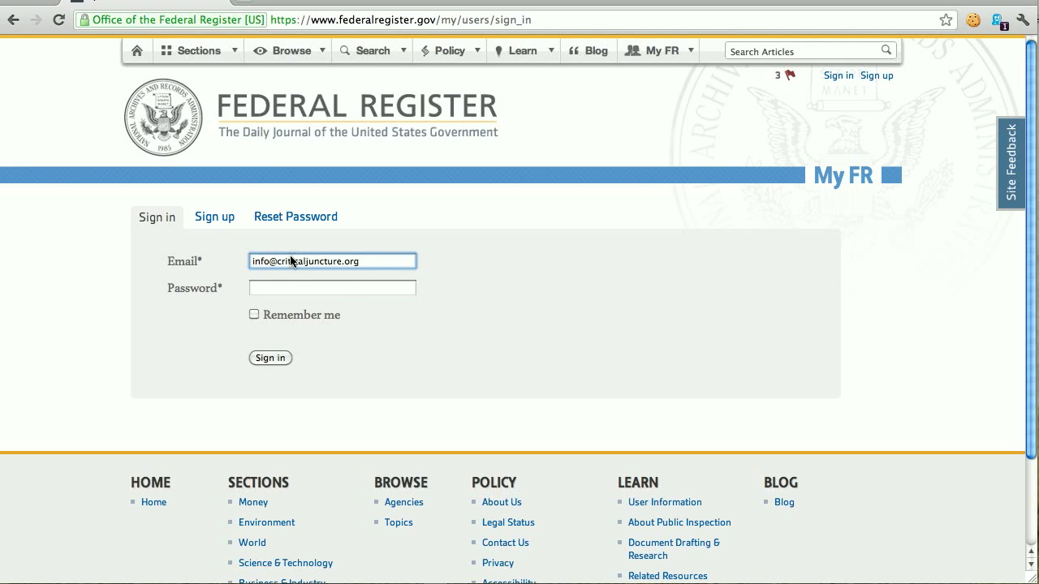
{"action": "left_click", "coordinate": [279, 288]}
{"action": "type", "text": "•••••"}
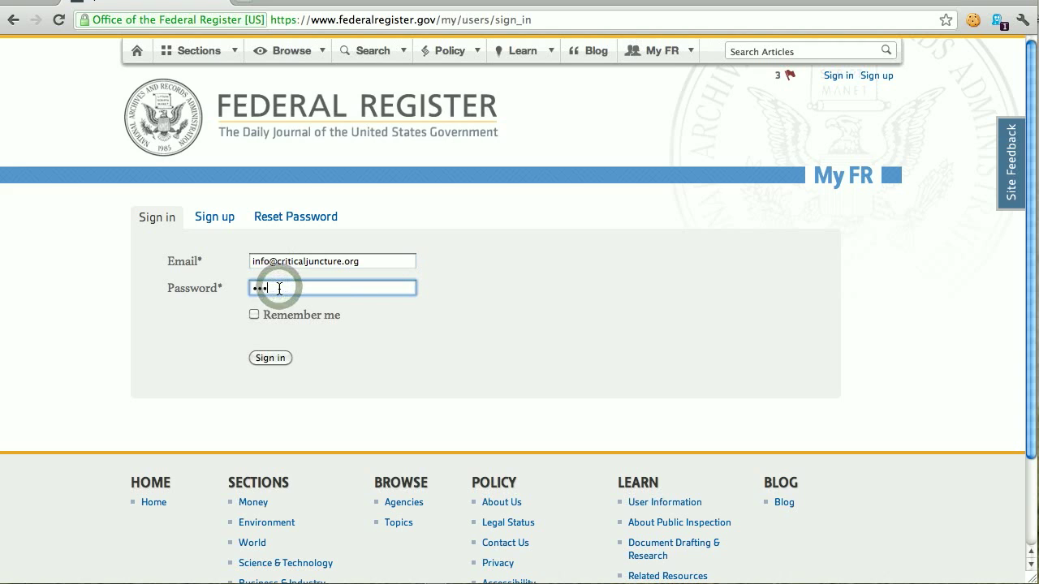
{"action": "key", "text": "BackSpace"}
{"action": "key", "text": "BackSpace"}
{"action": "key", "text": "BackSpace"}
{"action": "key", "text": "BackSpace"}
{"action": "key", "text": "BackSpace"}
{"action": "type", "text": "••••••••"}
{"action": "key", "text": "Return"}
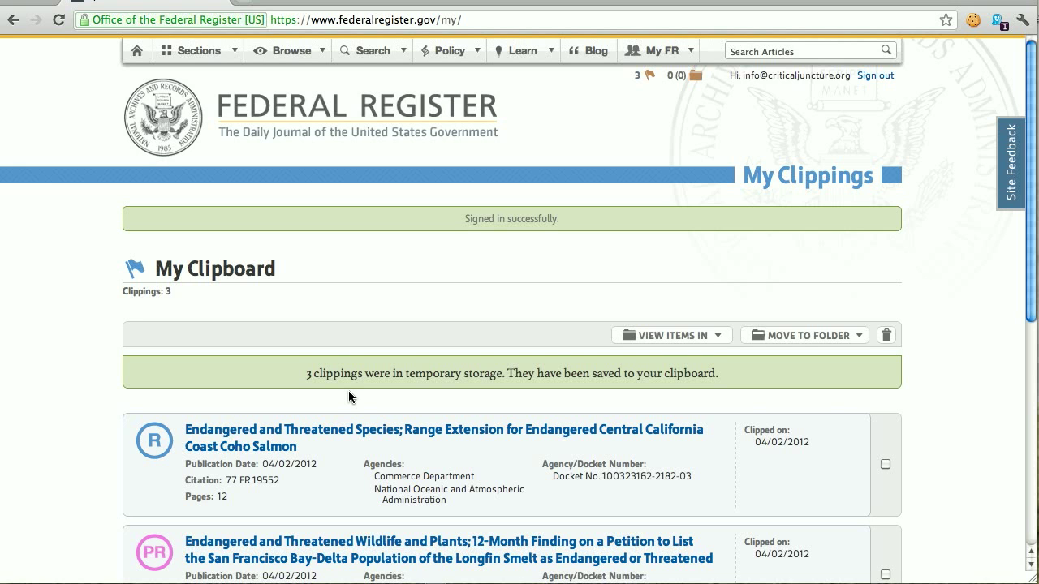
Select all three clippings on My Clipboard.
{"action": "scroll", "coordinate": [909, 397], "scroll_direction": "down", "scroll_amount": 4}
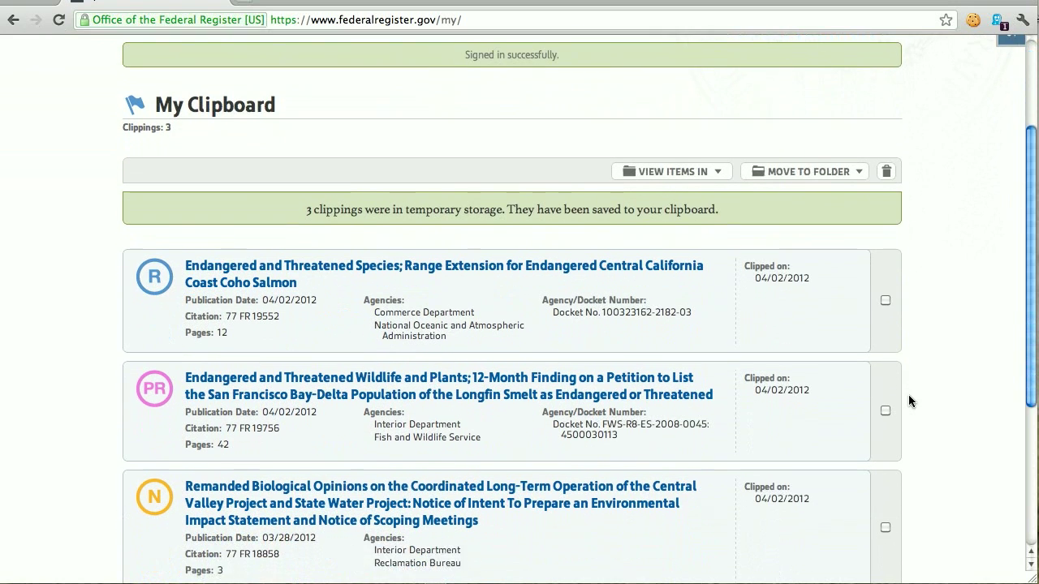
{"action": "scroll", "coordinate": [909, 400], "scroll_direction": "down", "scroll_amount": 1}
{"action": "scroll", "coordinate": [909, 400], "scroll_direction": "up", "scroll_amount": 2}
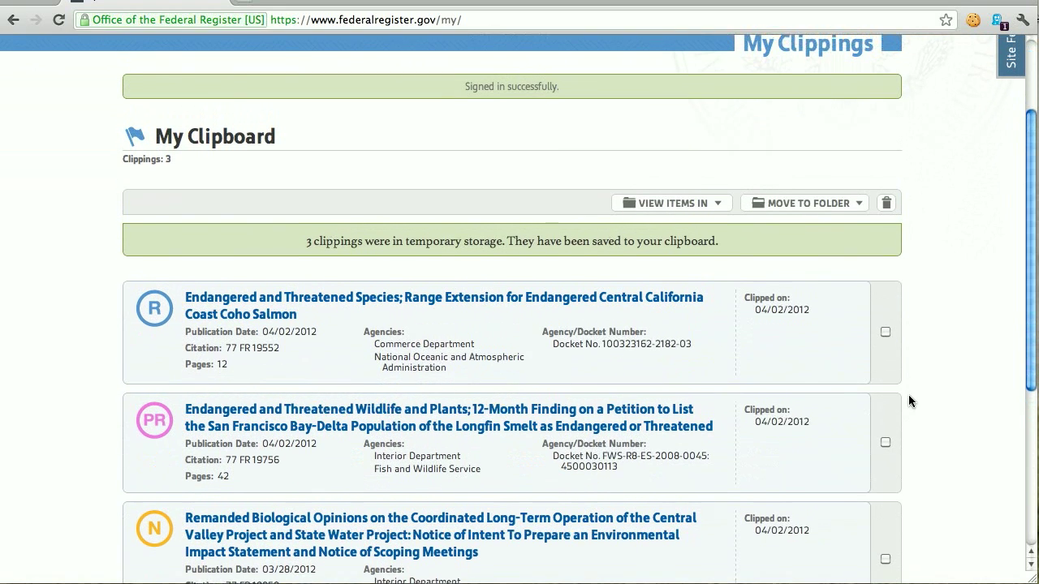
{"action": "left_click", "coordinate": [885, 336]}
{"action": "left_click", "coordinate": [885, 445]}
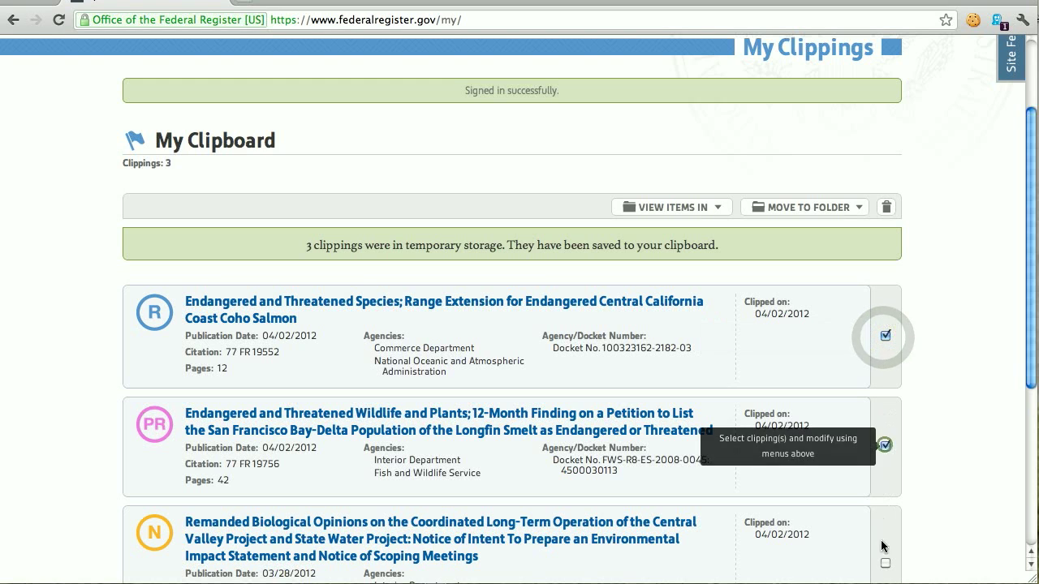
{"action": "left_click", "coordinate": [885, 563]}
Create a new clipping folder named 'Endangered Species' from Move To Folder.
{"action": "left_click", "coordinate": [818, 211]}
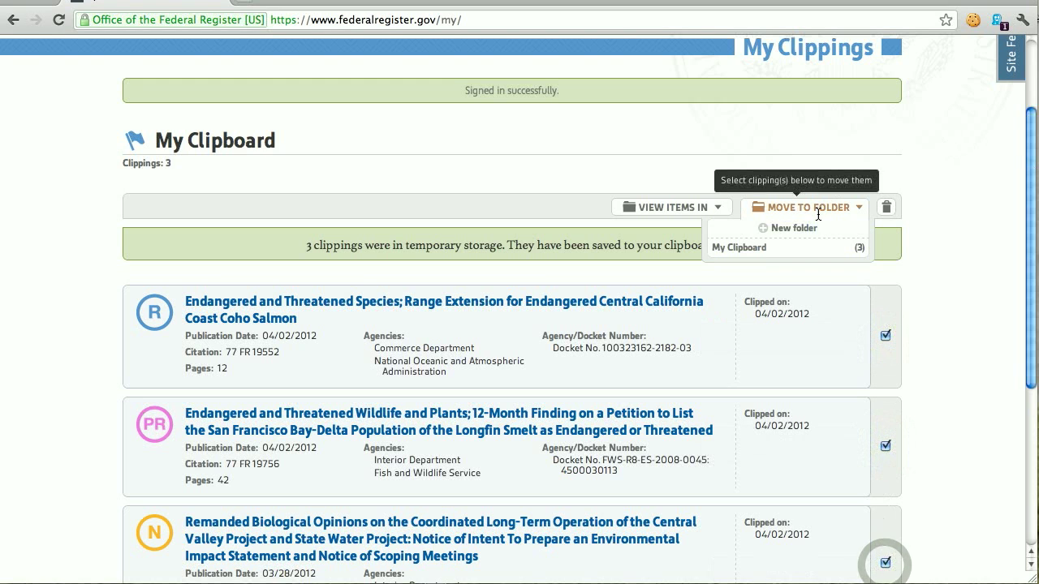
{"action": "left_click", "coordinate": [813, 228]}
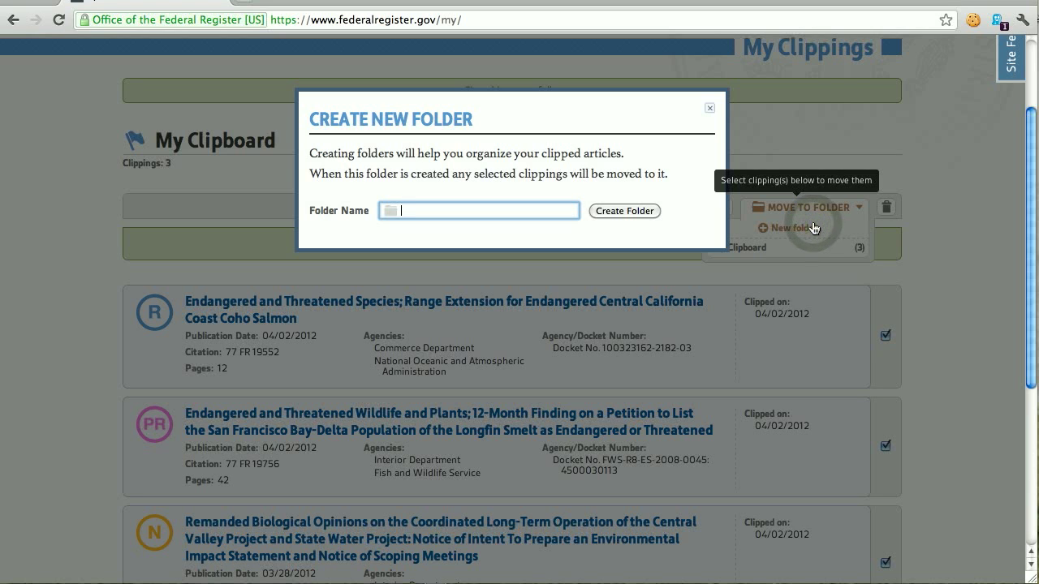
{"action": "type", "text": "Engan"}
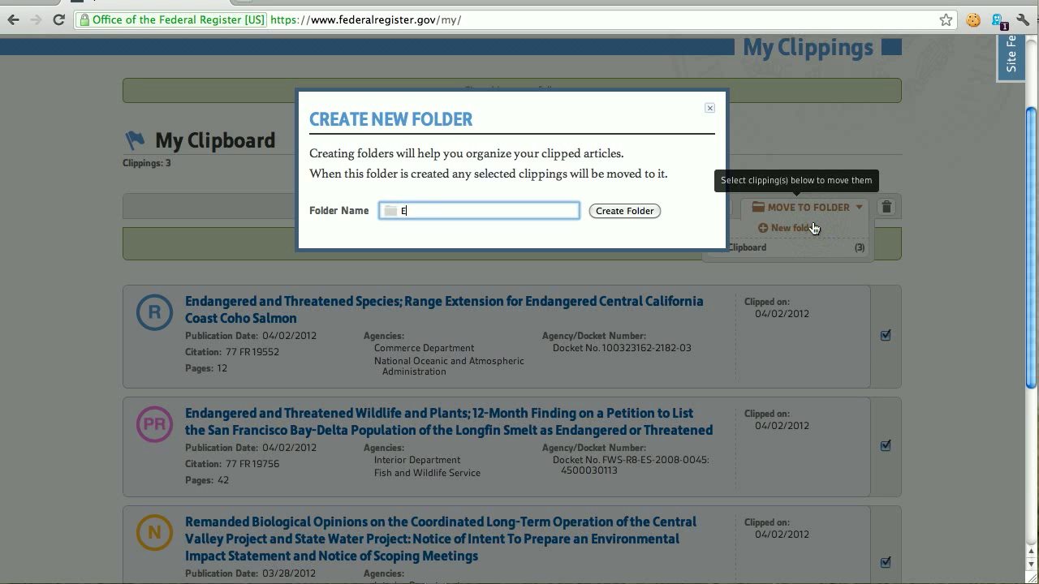
{"action": "key", "text": "BackSpace"}
{"action": "key", "text": "BackSpace"}
{"action": "key", "text": "BackSpace"}
{"action": "type", "text": "dangered Species"}
{"action": "left_click", "coordinate": [642, 210]}
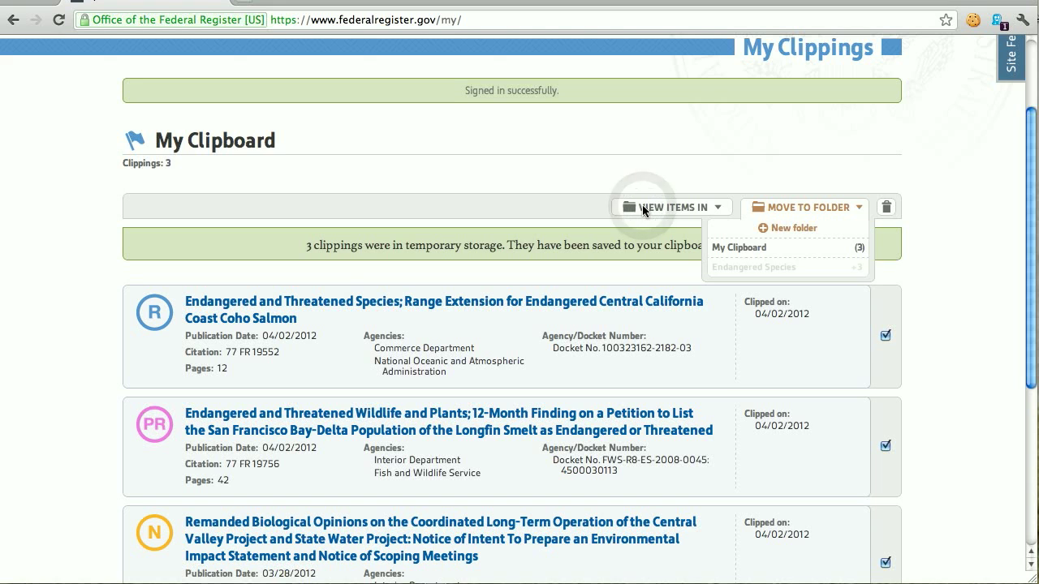
{"action": "left_click", "coordinate": [749, 268]}
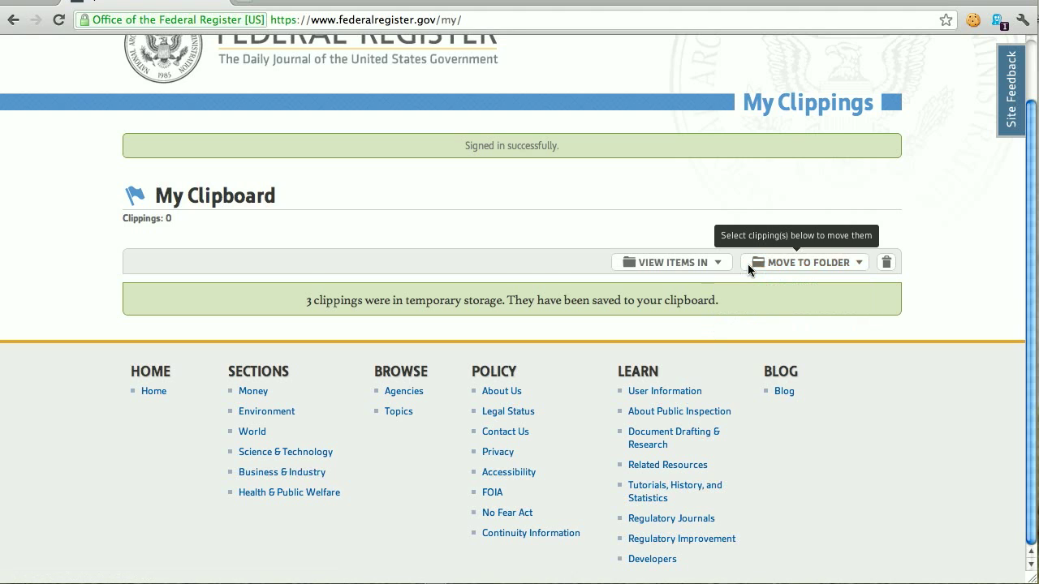
File the clippings under Endangered Species and view that folder's 3 clippings.
{"action": "left_click", "coordinate": [773, 262]}
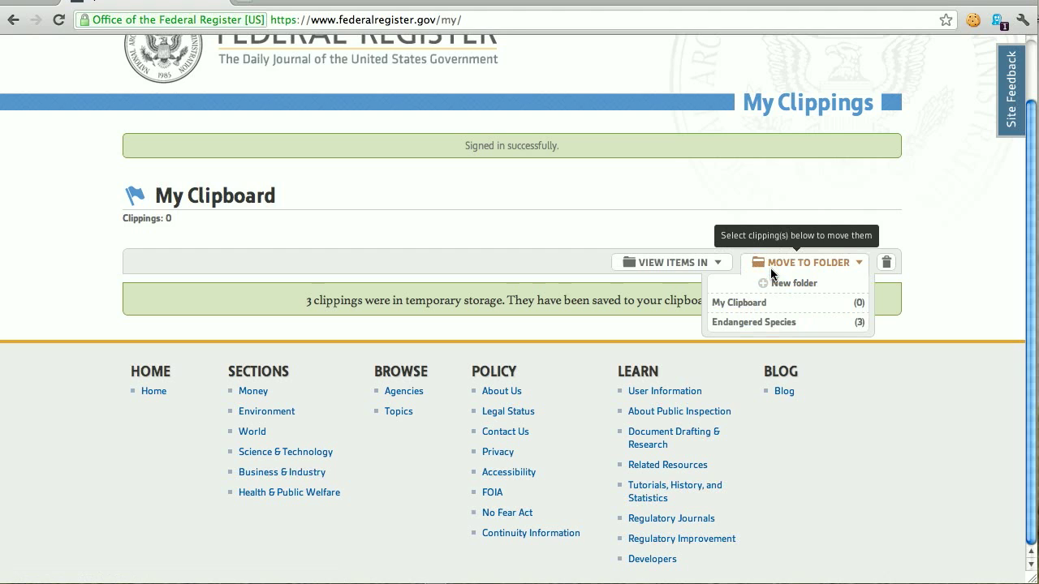
{"action": "left_click", "coordinate": [690, 264]}
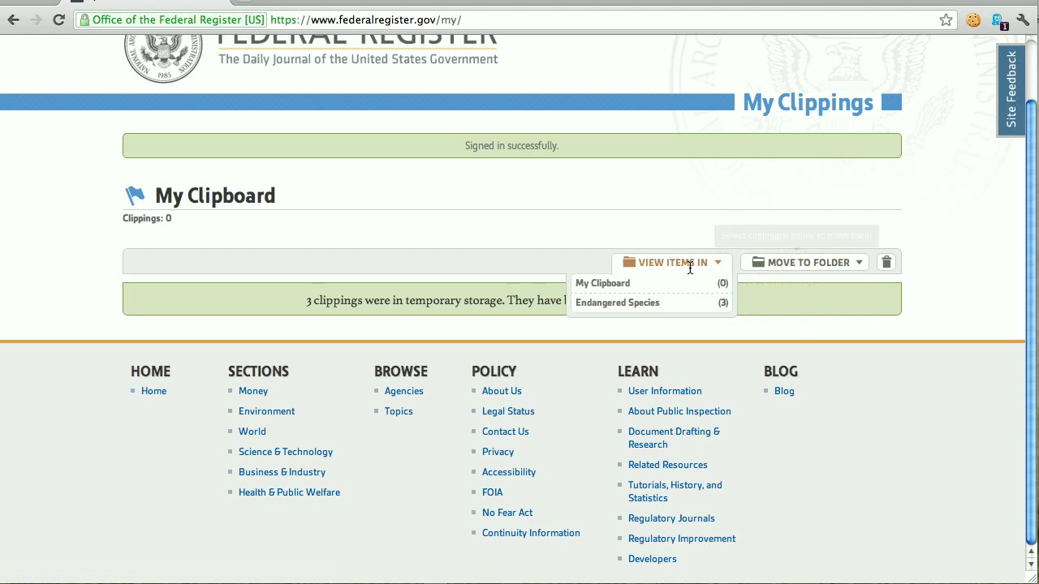
{"action": "left_click", "coordinate": [700, 306]}
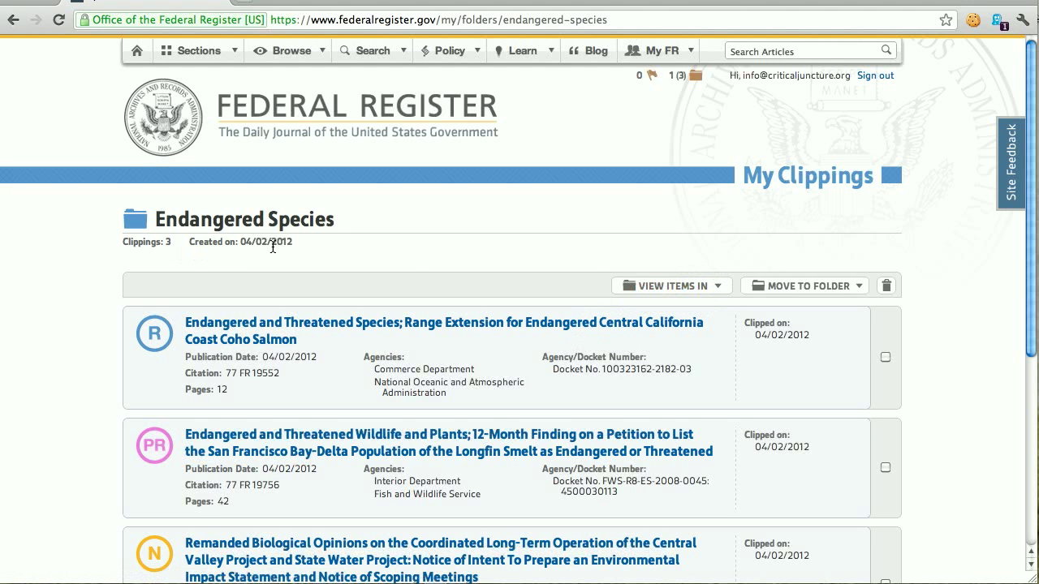
{"action": "scroll", "coordinate": [273, 248], "scroll_direction": "down", "scroll_amount": 3}
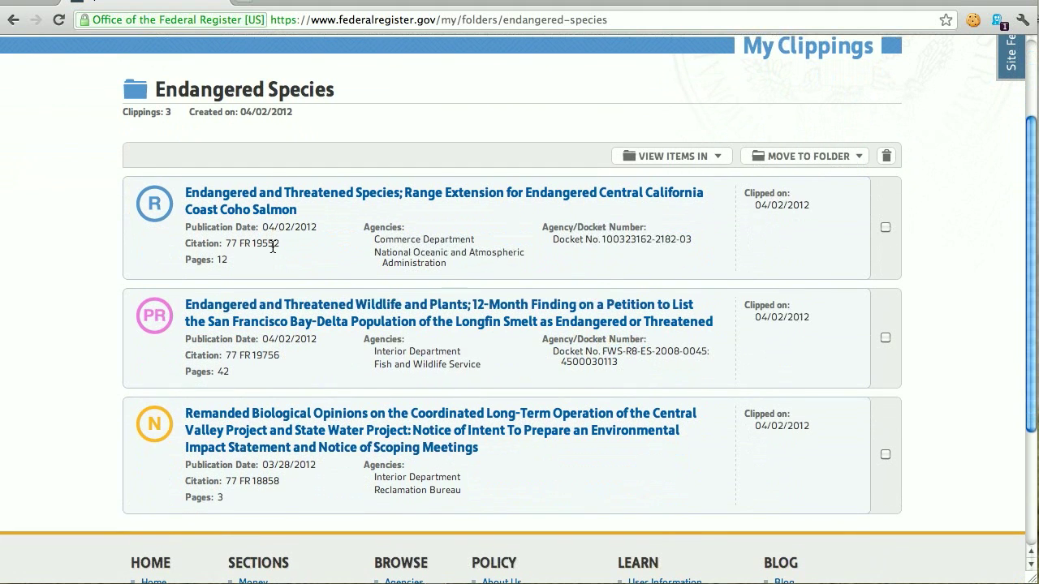
{"action": "scroll", "coordinate": [273, 248], "scroll_direction": "up", "scroll_amount": 3}
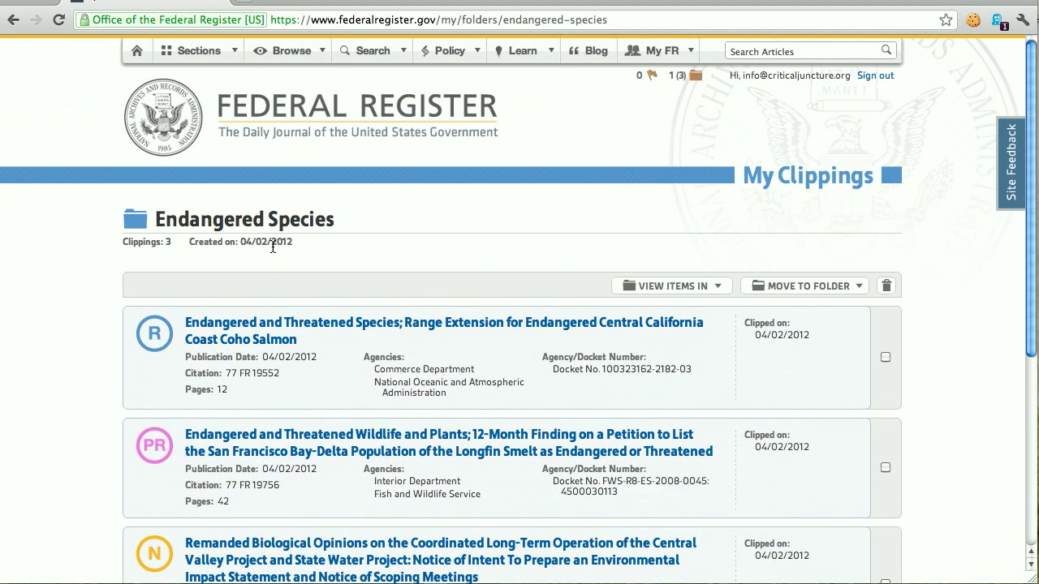
Add a new empty clipping folder called 'Salmon' and place the cursor in the article search box.
{"action": "mouse_move", "coordinate": [854, 280]}
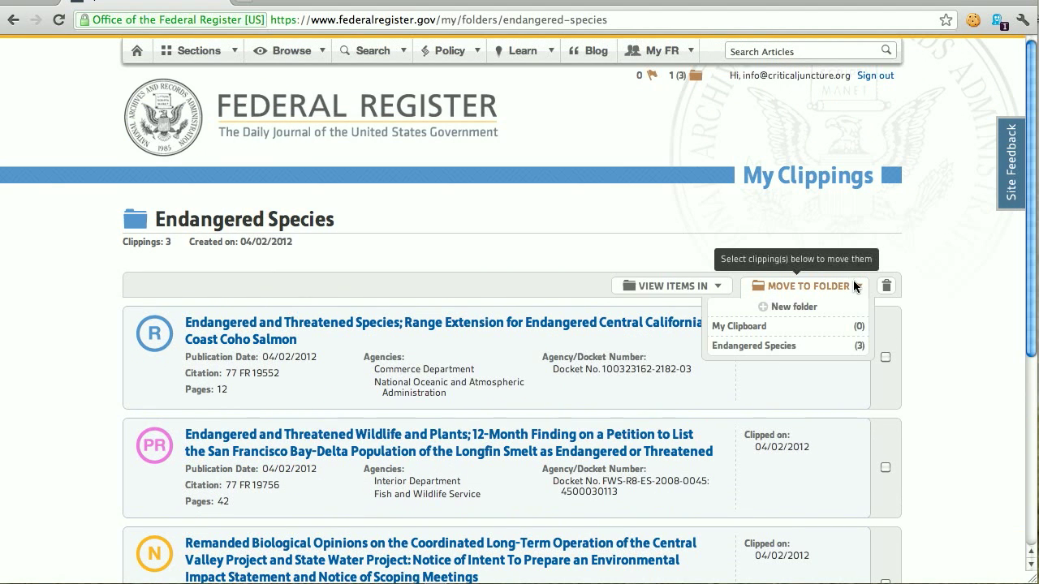
{"action": "left_click", "coordinate": [808, 312]}
{"action": "type", "text": "Salmon"}
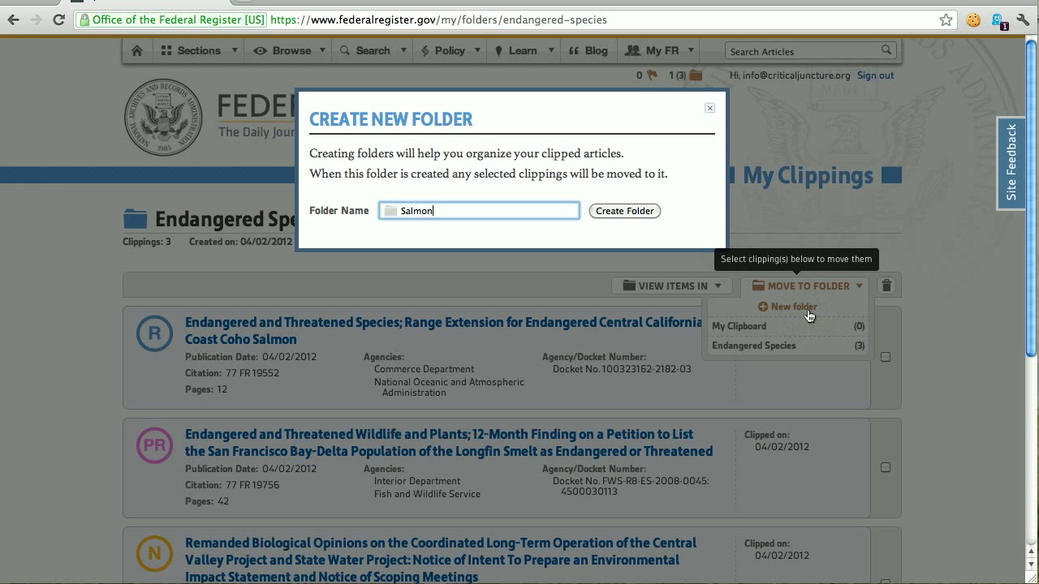
{"action": "key", "text": "Return"}
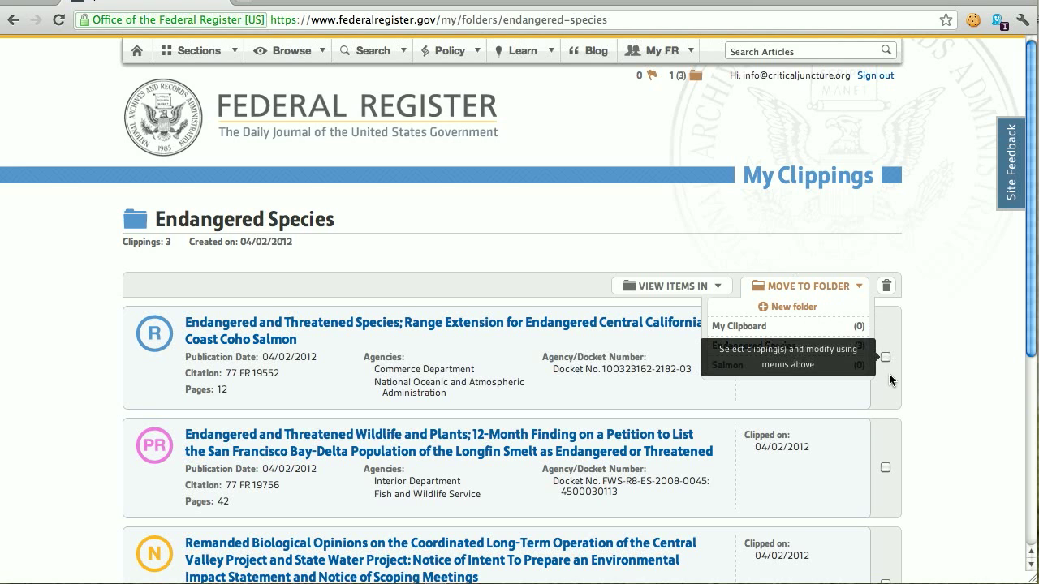
{"action": "left_click", "coordinate": [596, 132]}
{"action": "left_click", "coordinate": [779, 51]}
Search articles for 'salmon' and check the Salmon folder on the first result.
{"action": "type", "text": "salmon"}
{"action": "key", "text": "Return"}
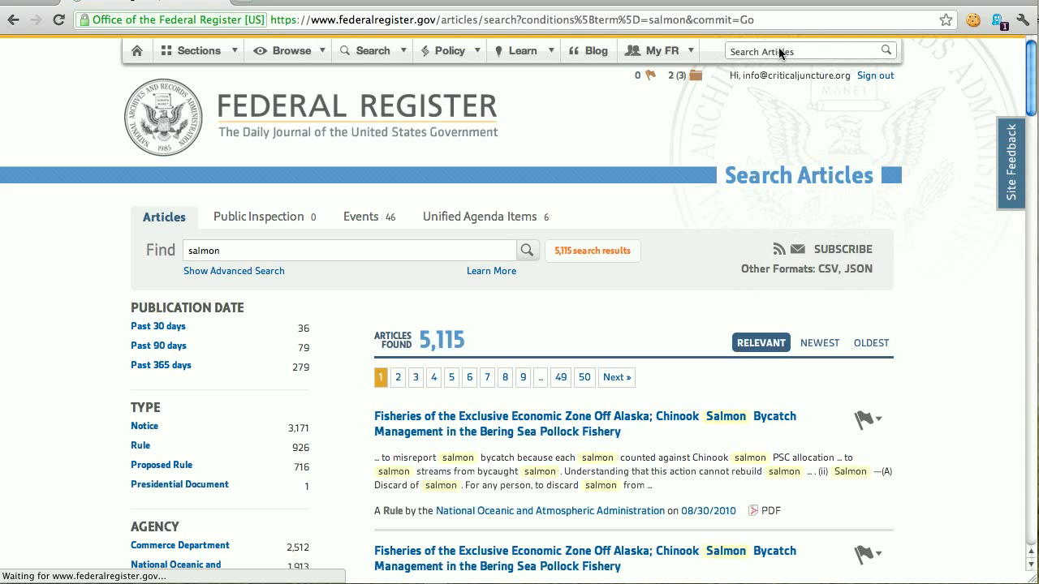
{"action": "scroll", "coordinate": [908, 294], "scroll_direction": "down", "scroll_amount": 2}
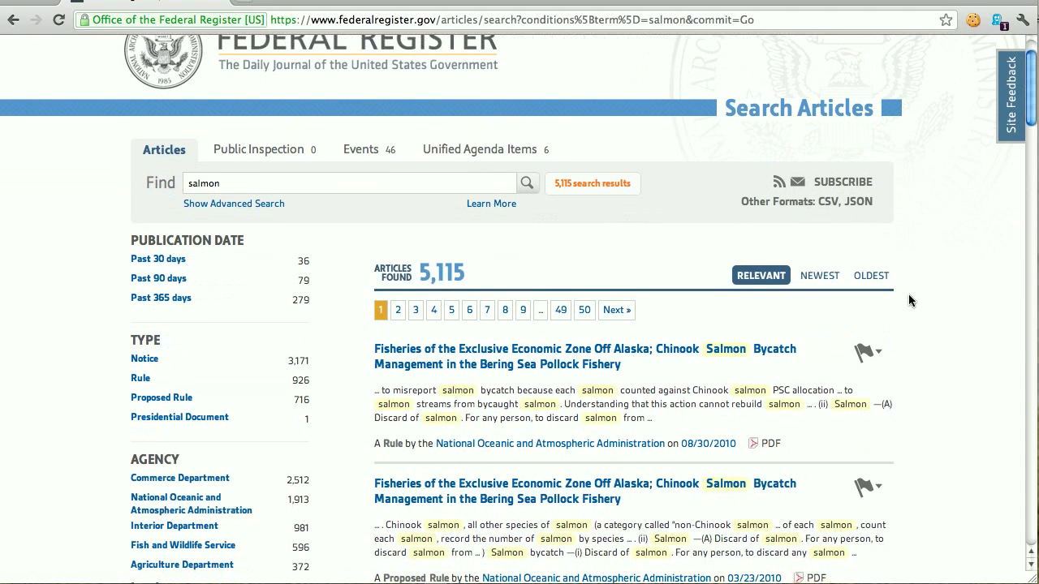
{"action": "left_click", "coordinate": [870, 355]}
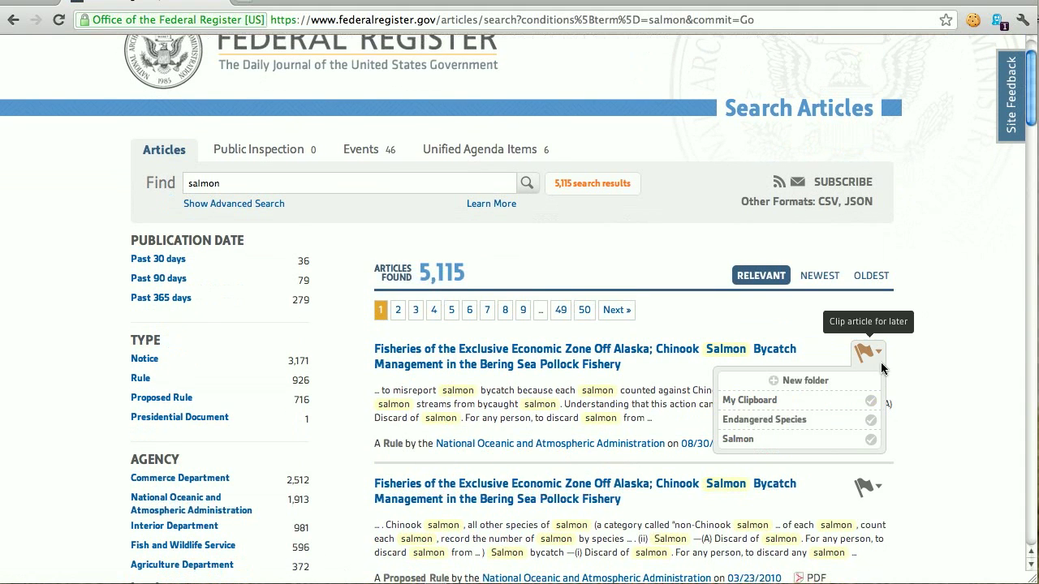
{"action": "left_click", "coordinate": [852, 443]}
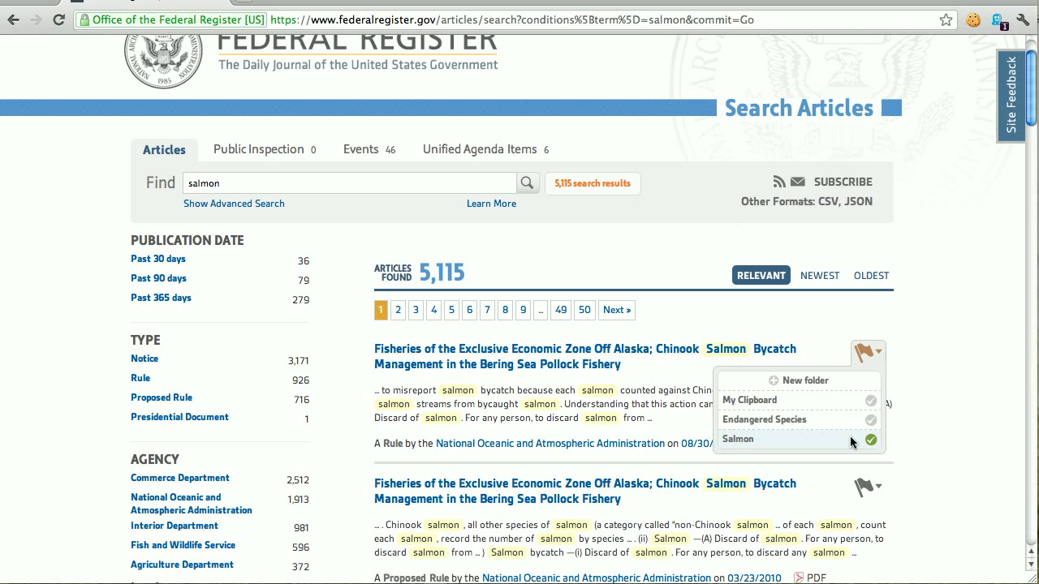
Set Salmon folder clippings on further results, then open the Salmon folder with the Chinook bycatch rule.
{"action": "left_click", "coordinate": [870, 485]}
{"action": "scroll", "coordinate": [871, 487], "scroll_direction": "down", "scroll_amount": 2}
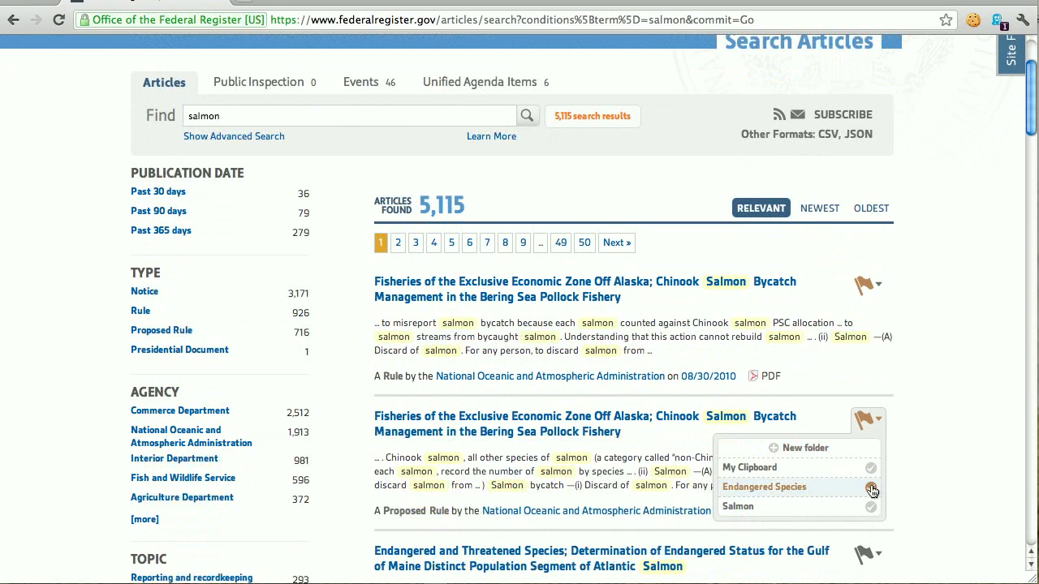
{"action": "left_click", "coordinate": [862, 506]}
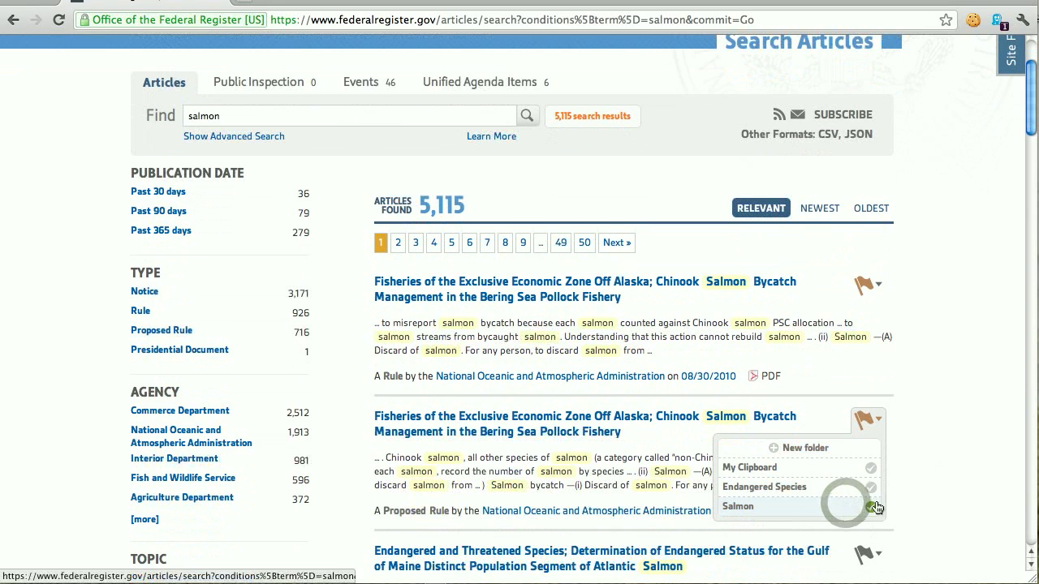
{"action": "mouse_move", "coordinate": [877, 282]}
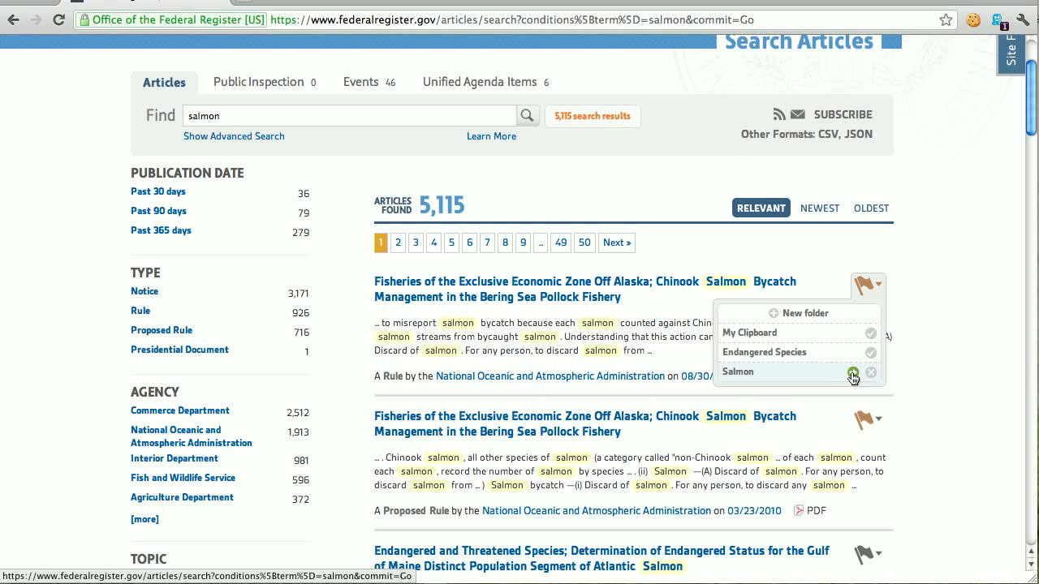
{"action": "left_click", "coordinate": [870, 375]}
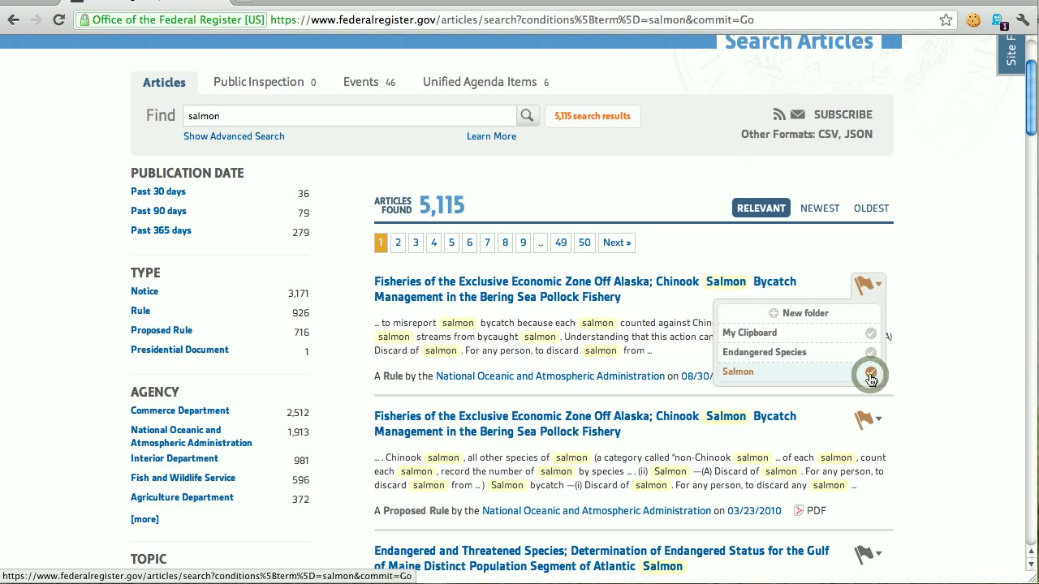
{"action": "mouse_move", "coordinate": [867, 420]}
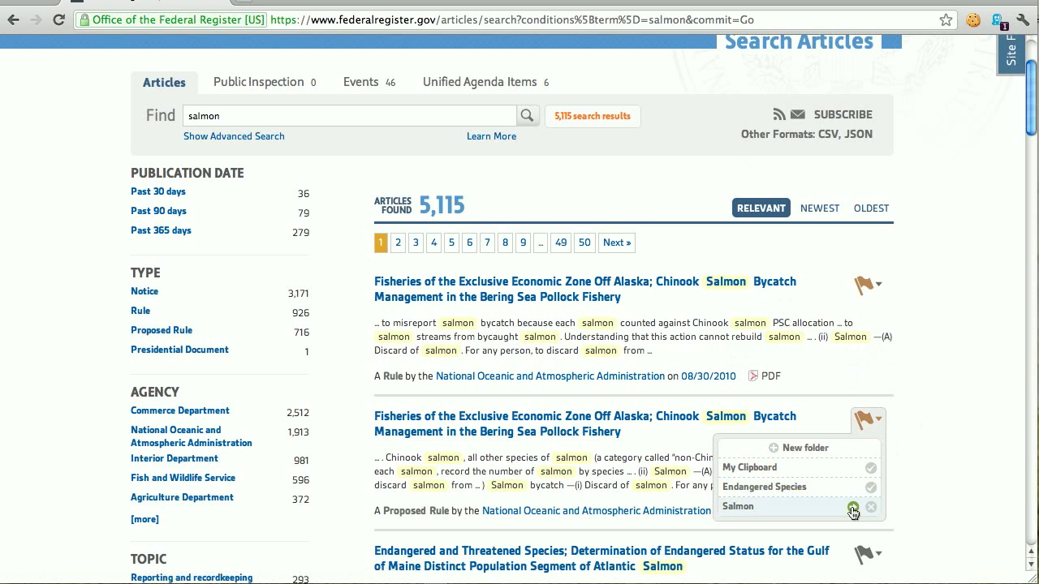
{"action": "left_click", "coordinate": [851, 515]}
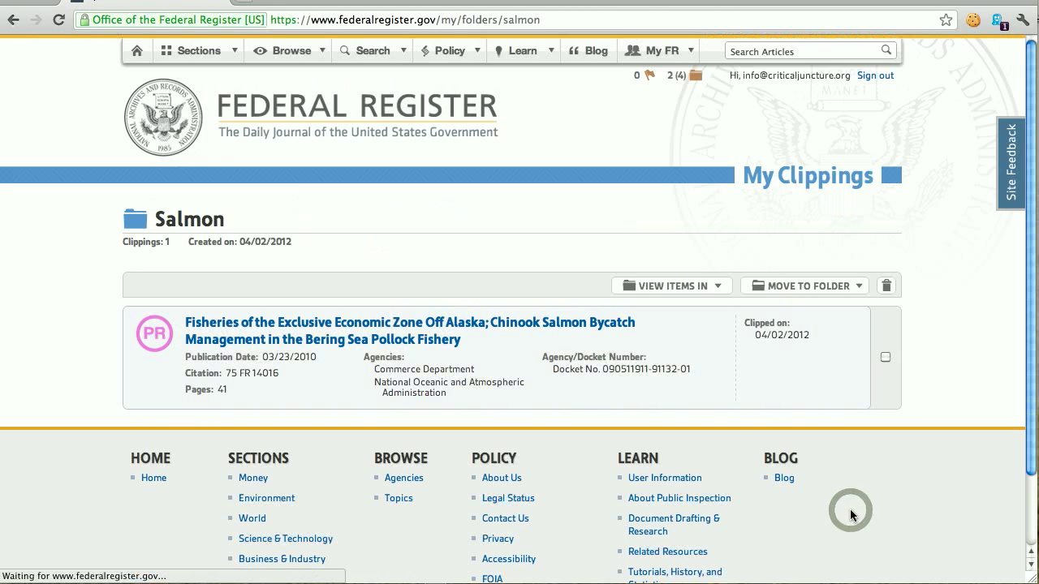